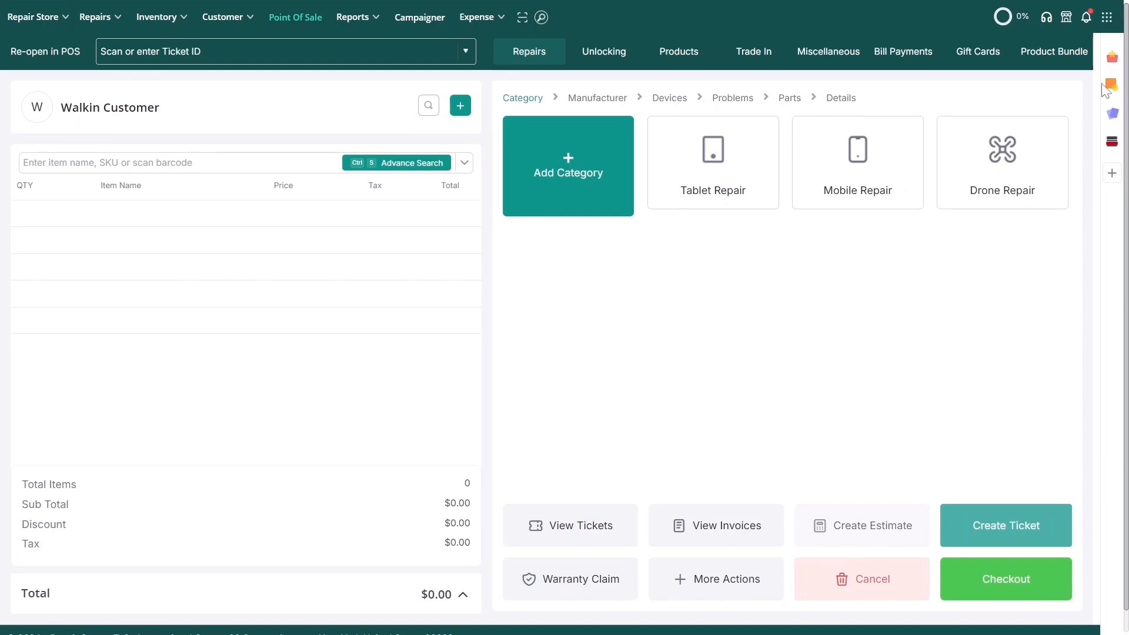
# Step: Under Store Settings > Suppliers, add supplier Injured Gadgets with supplier code 005
pyautogui.click(1108, 19)
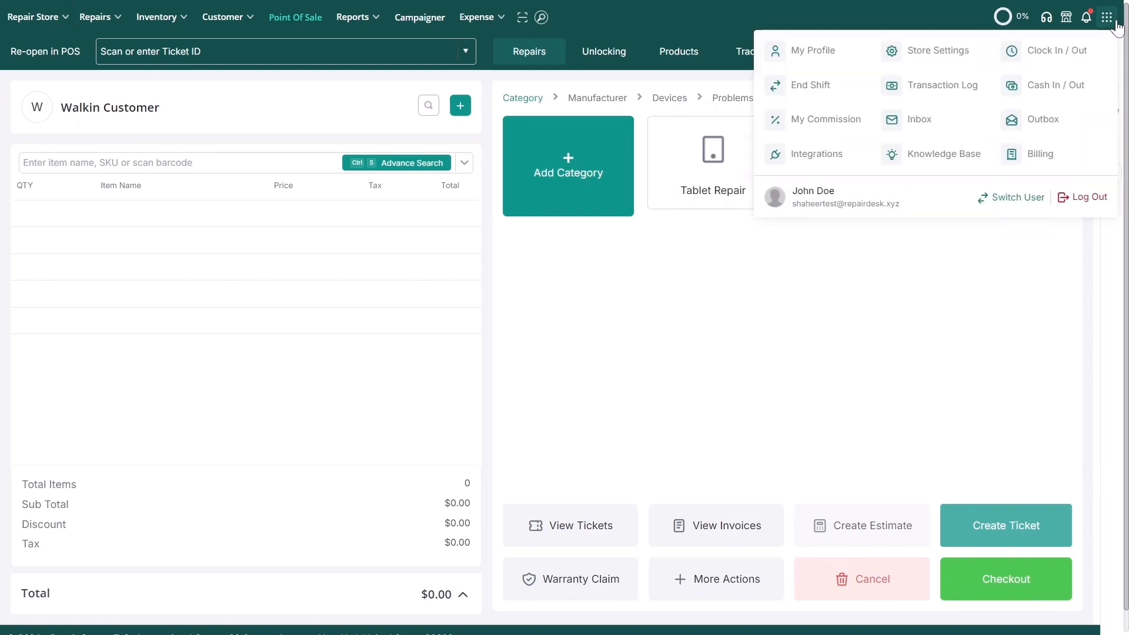
pyautogui.click(973, 47)
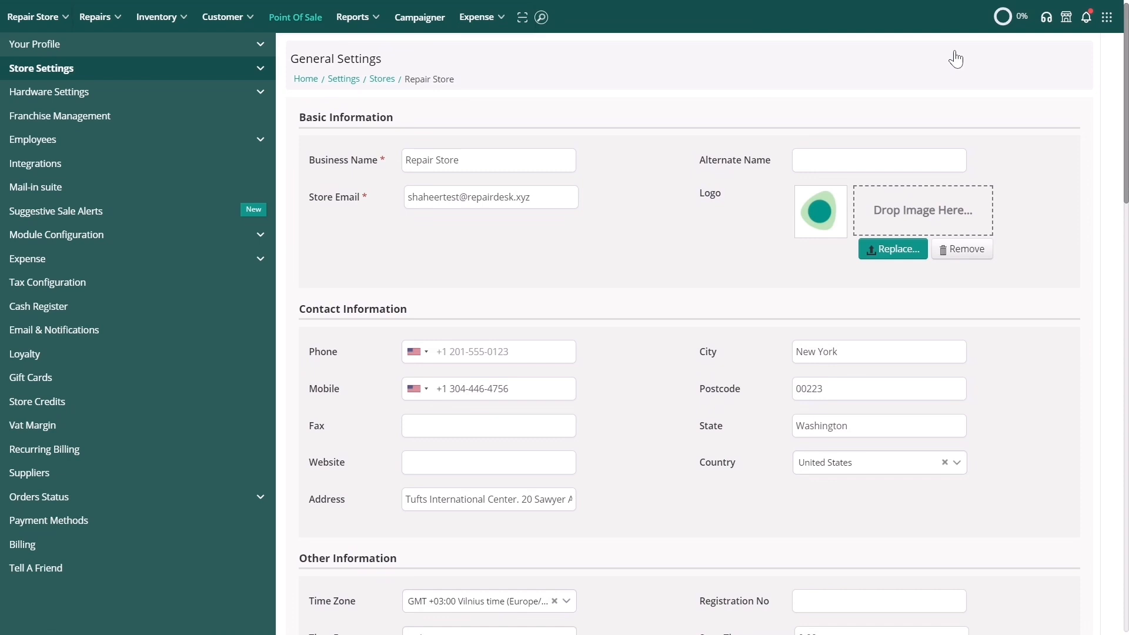
pyautogui.click(246, 481)
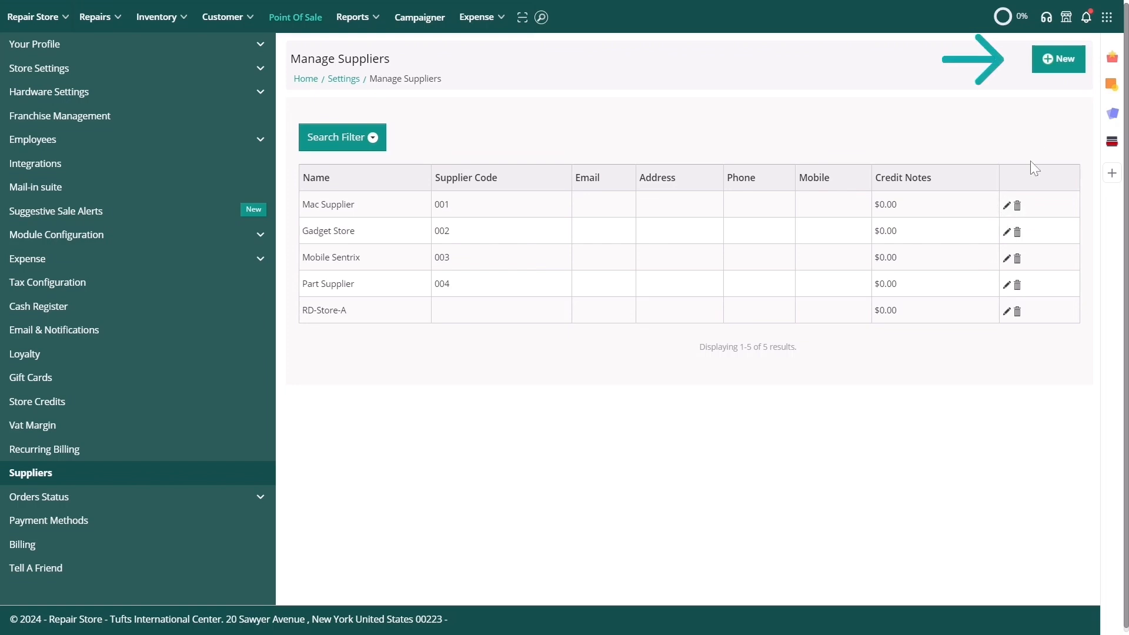
pyautogui.click(1052, 64)
pyautogui.click(582, 134)
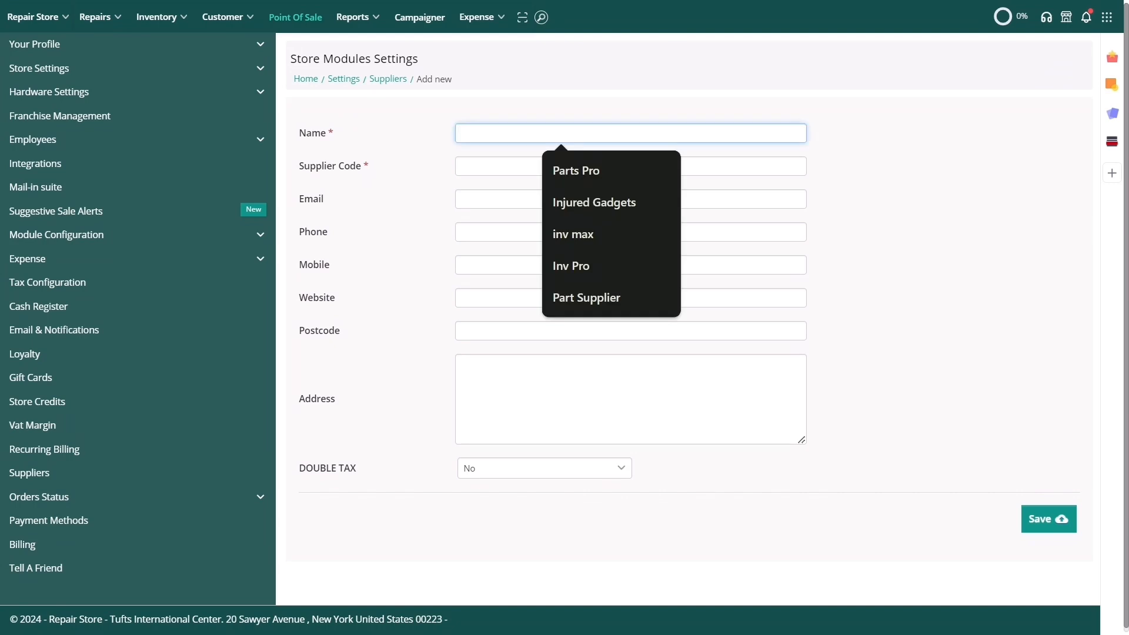
pyautogui.click(594, 203)
pyautogui.click(567, 169)
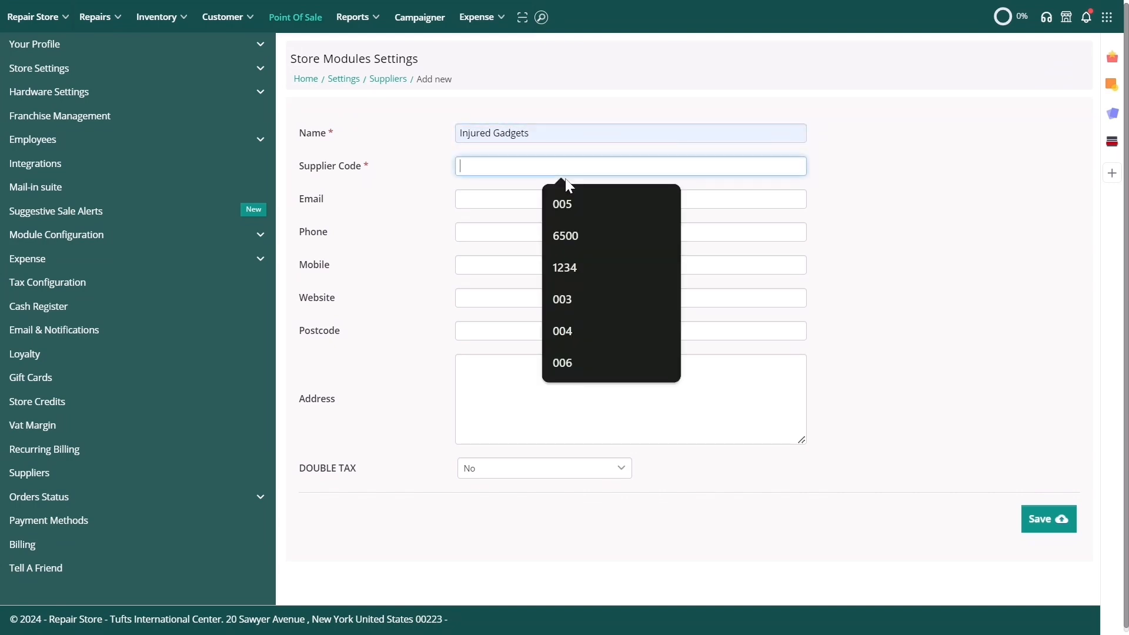
pyautogui.click(572, 204)
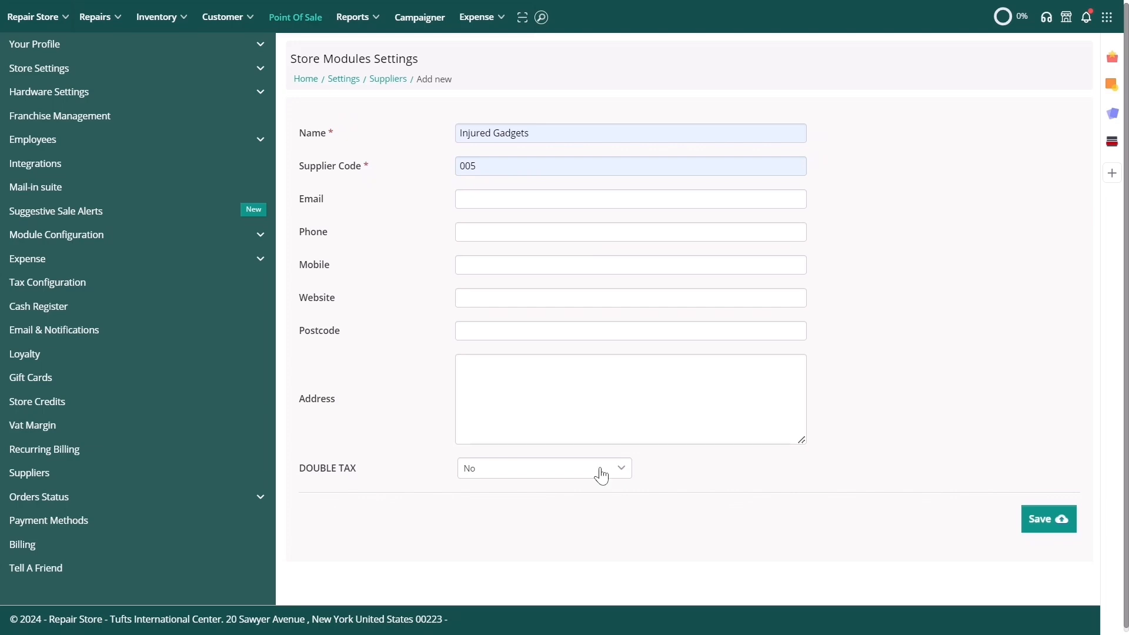
pyautogui.click(1056, 515)
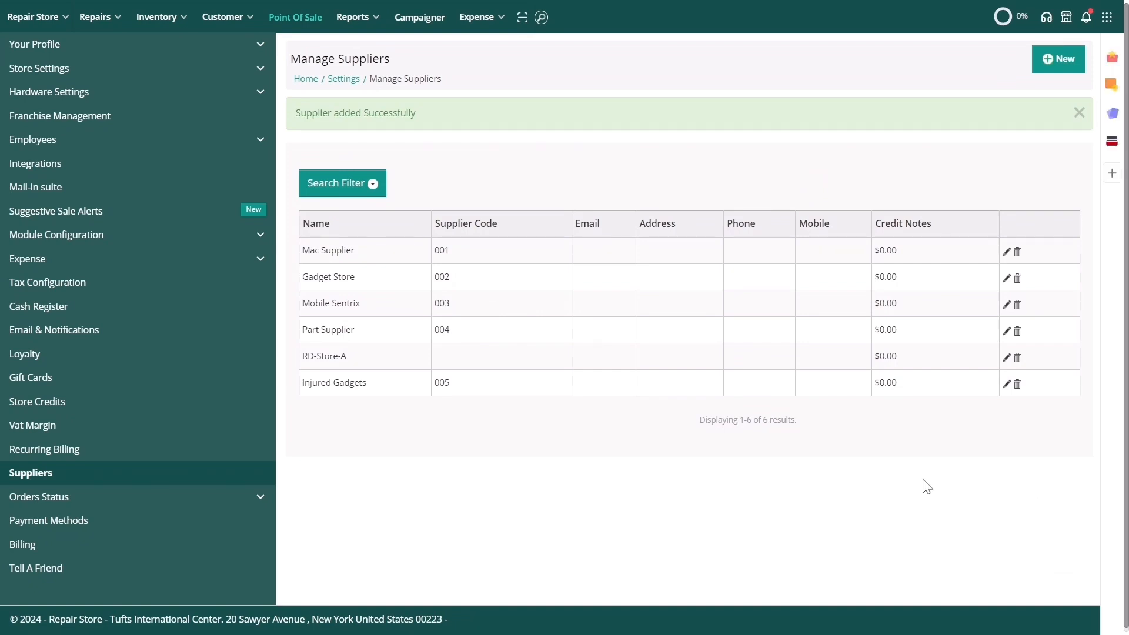
# Step: Open the Purchase Orders list and search for PO-011
pyautogui.click(161, 30)
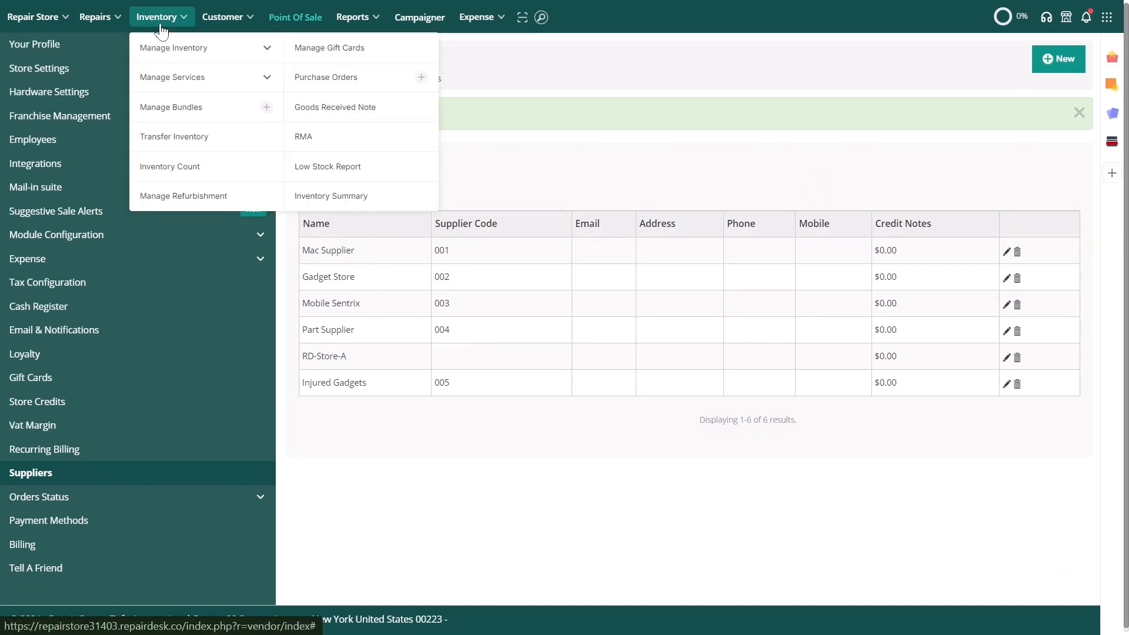
pyautogui.click(331, 78)
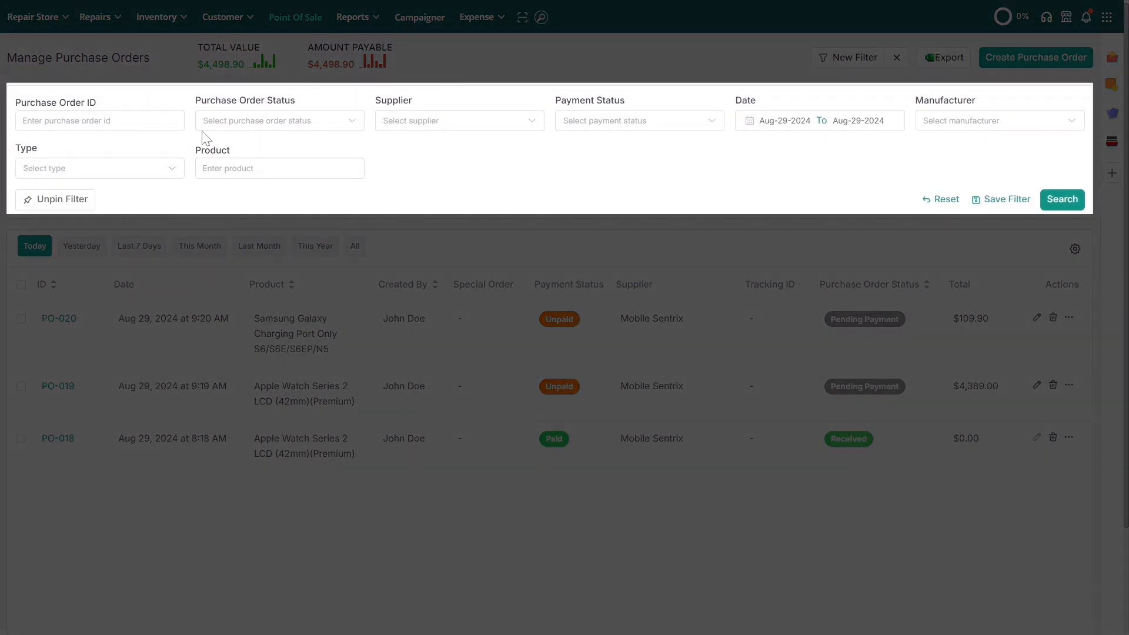
pyautogui.click(118, 121)
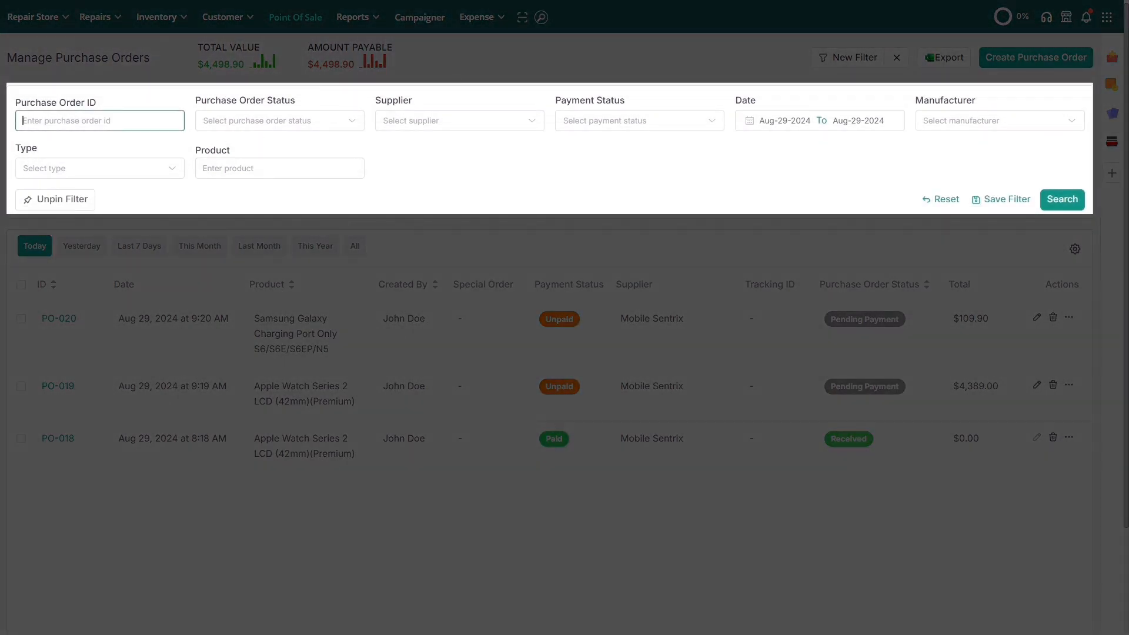
pyautogui.write('PO-011')
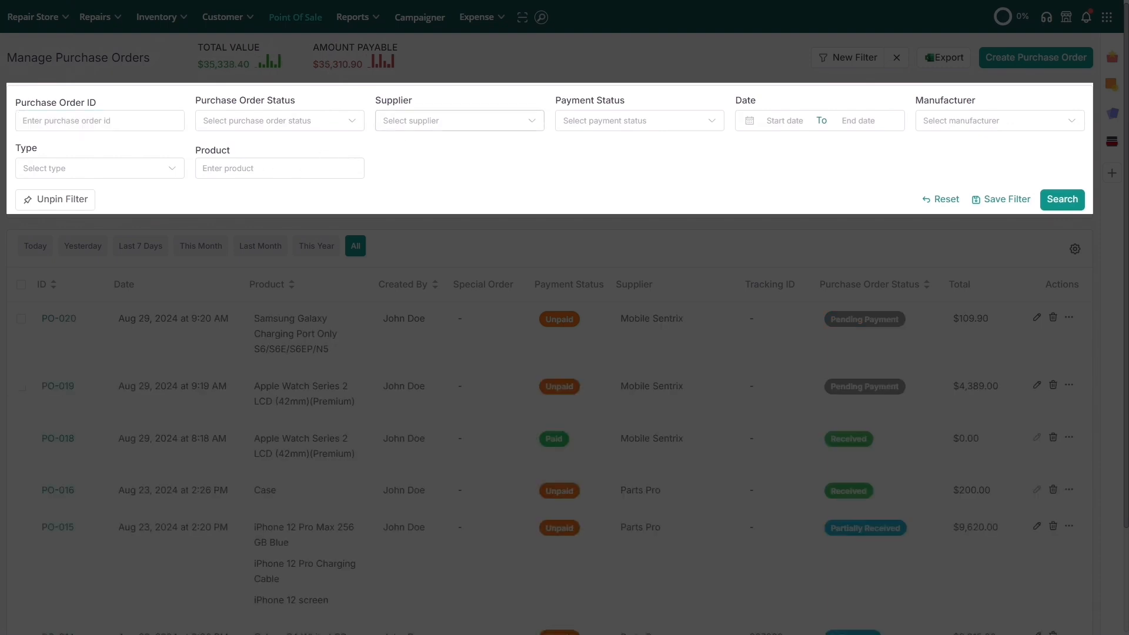
# Step: Filter purchase orders to supplier Mobile Sentrix with Pending Payment status
pyautogui.click(407, 122)
pyautogui.click(414, 200)
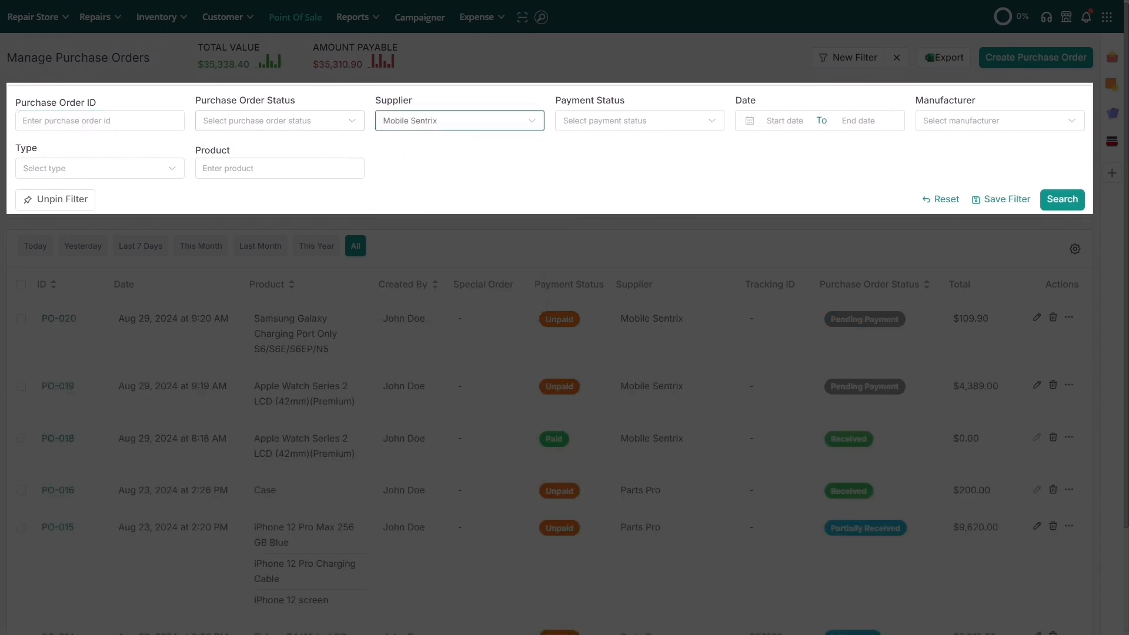
pyautogui.click(276, 121)
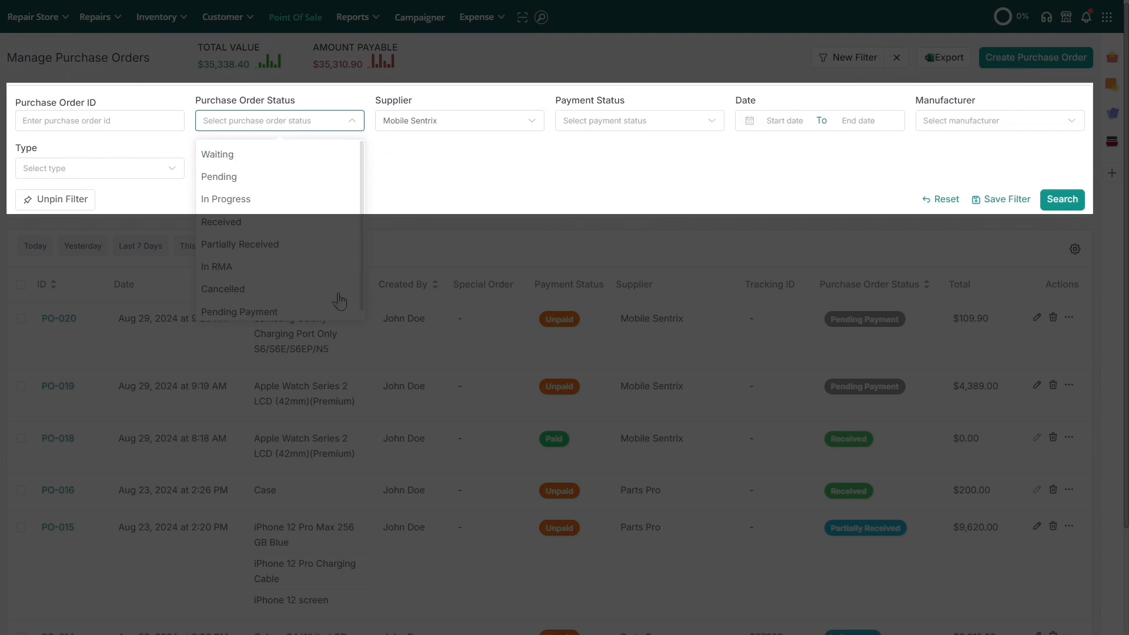
pyautogui.click(239, 312)
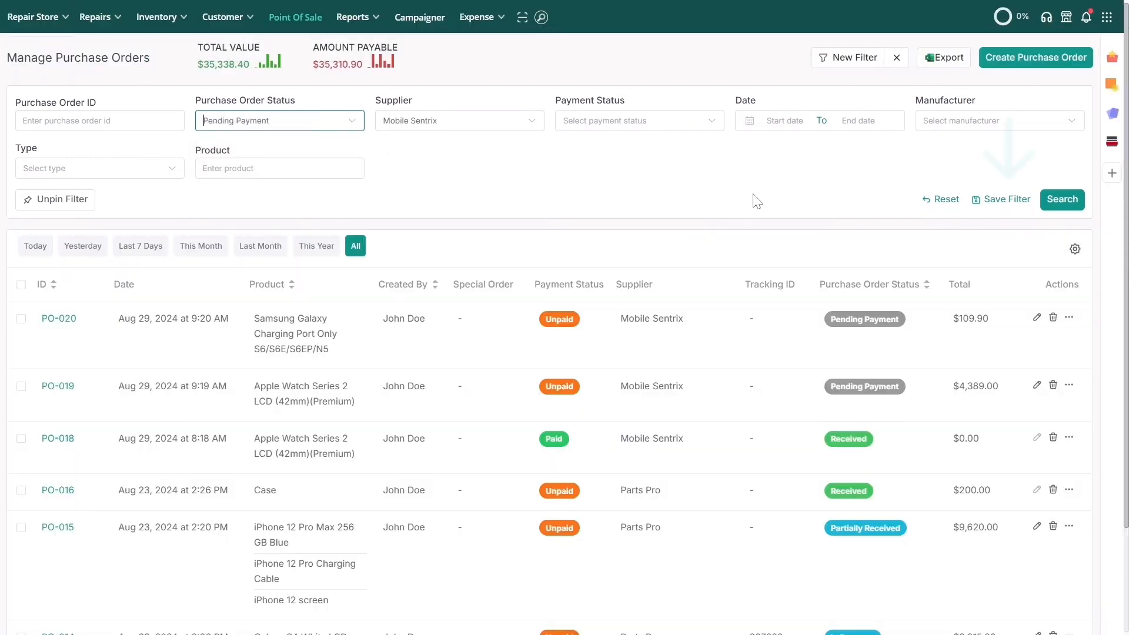
# Step: Save the filter as 'MS - Pending Payment' with a lightning icon
pyautogui.click(998, 200)
pyautogui.click(982, 237)
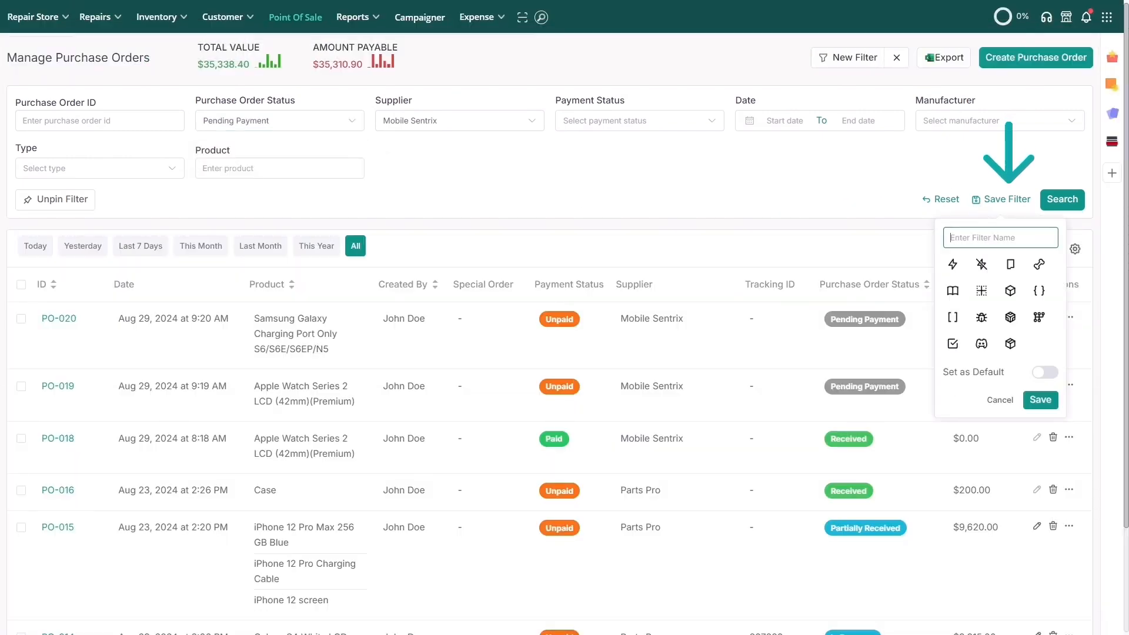
pyautogui.write('MS - Pending Payment')
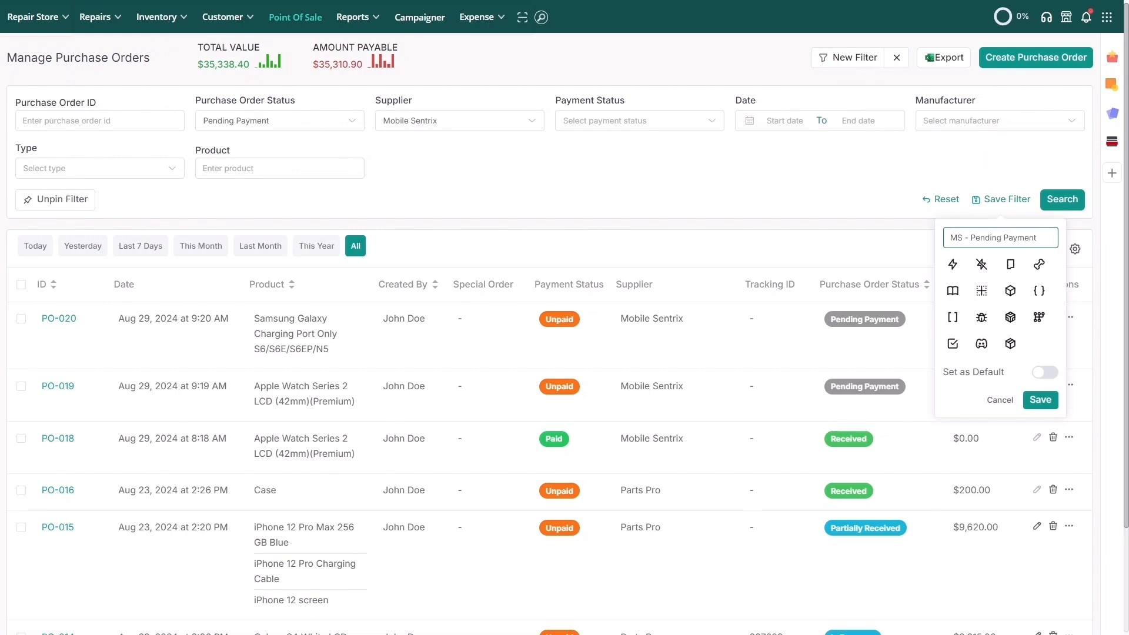
pyautogui.click(952, 264)
pyautogui.click(1038, 401)
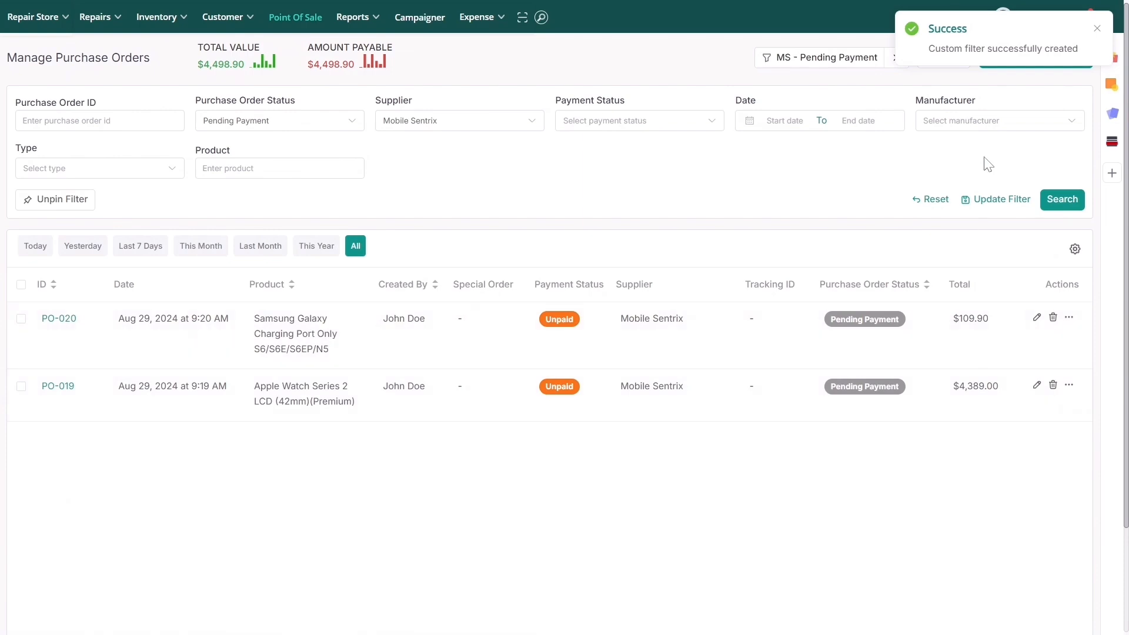
# Step: Create a new purchase order with Mobile Sentrix as the supplier
pyautogui.click(1027, 58)
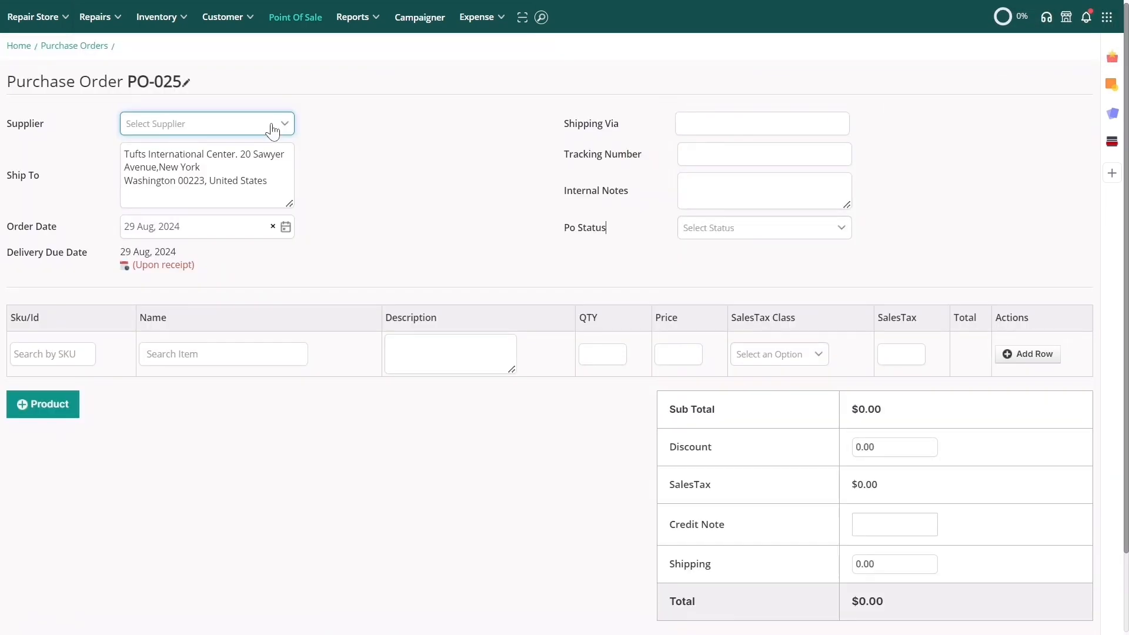
pyautogui.click(272, 125)
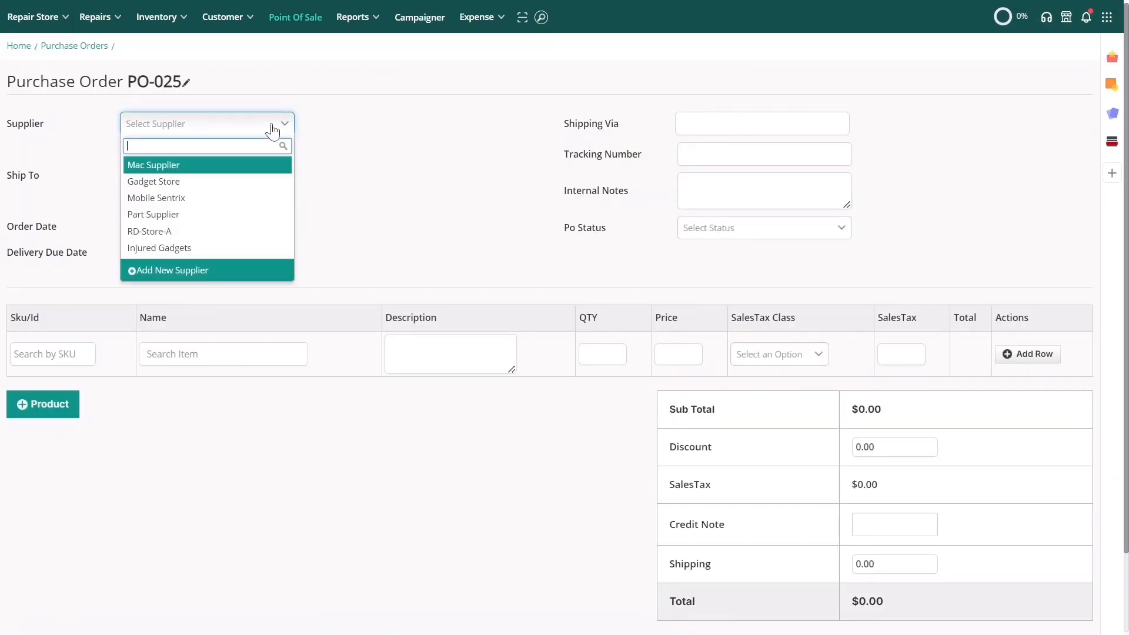
pyautogui.click(277, 200)
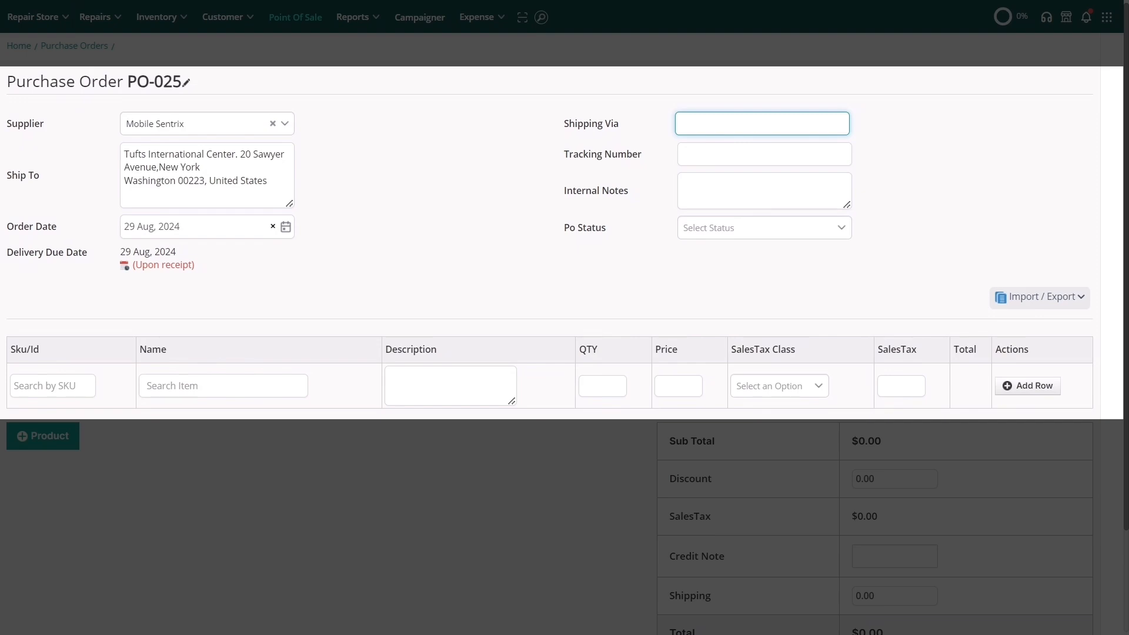
# Step: Enter FedEx shipping, the tracking number, note 'Count upon receiving.', and set status Pending
pyautogui.write('FedEx')
pyautogui.press('Tab')
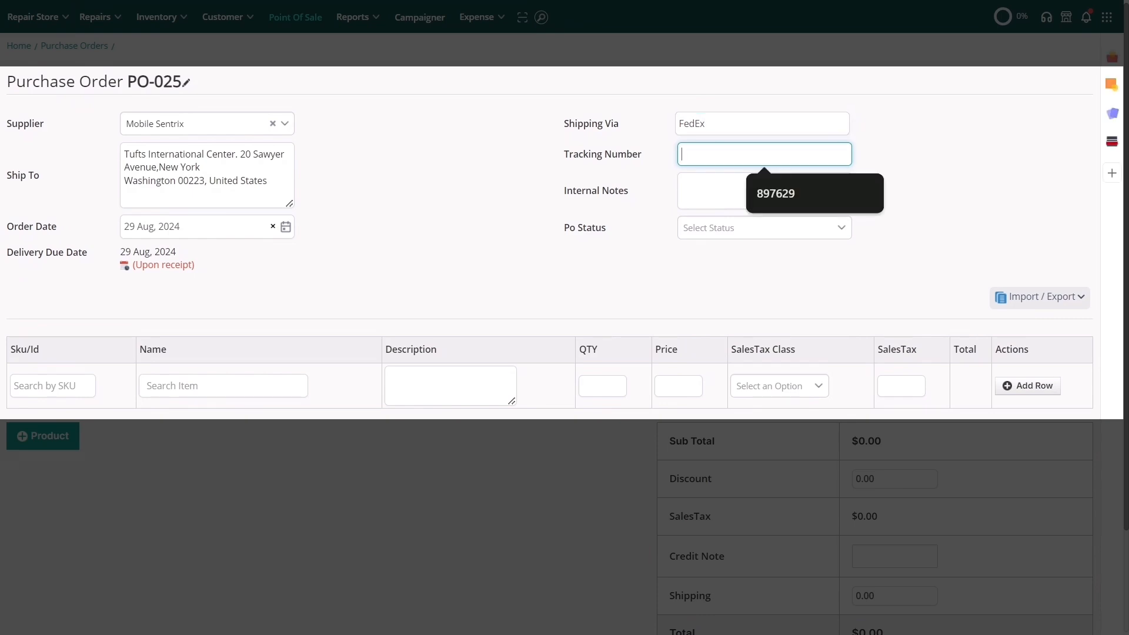
pyautogui.write('40012345678')
pyautogui.press('Tab')
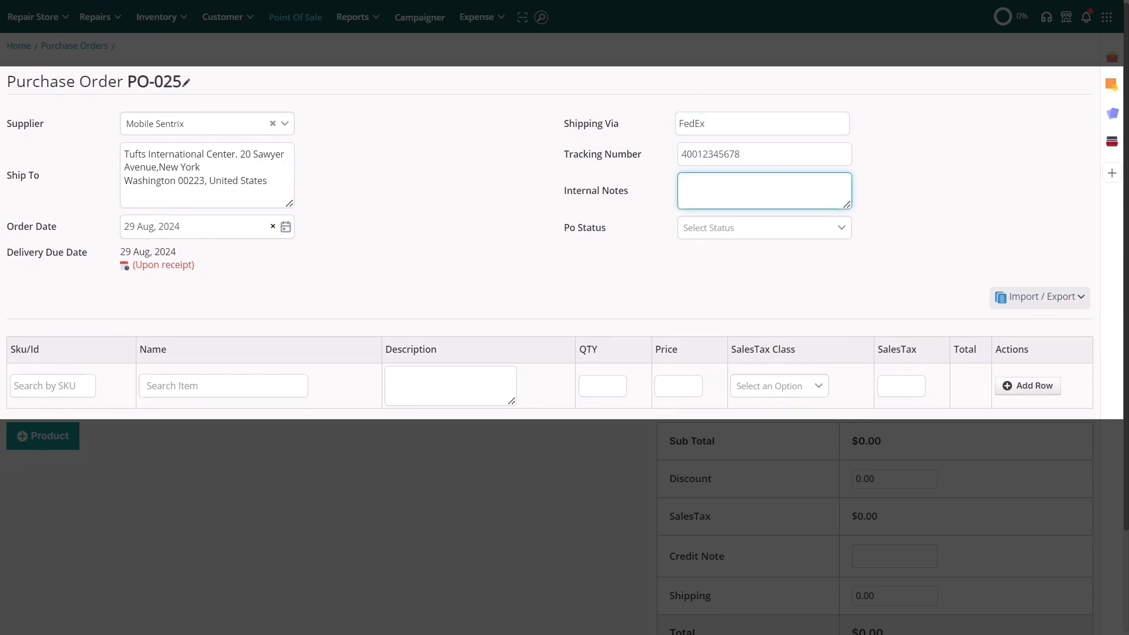
pyautogui.write('Count upon receiving.')
pyautogui.click(702, 229)
pyautogui.click(703, 264)
pyautogui.click(53, 386)
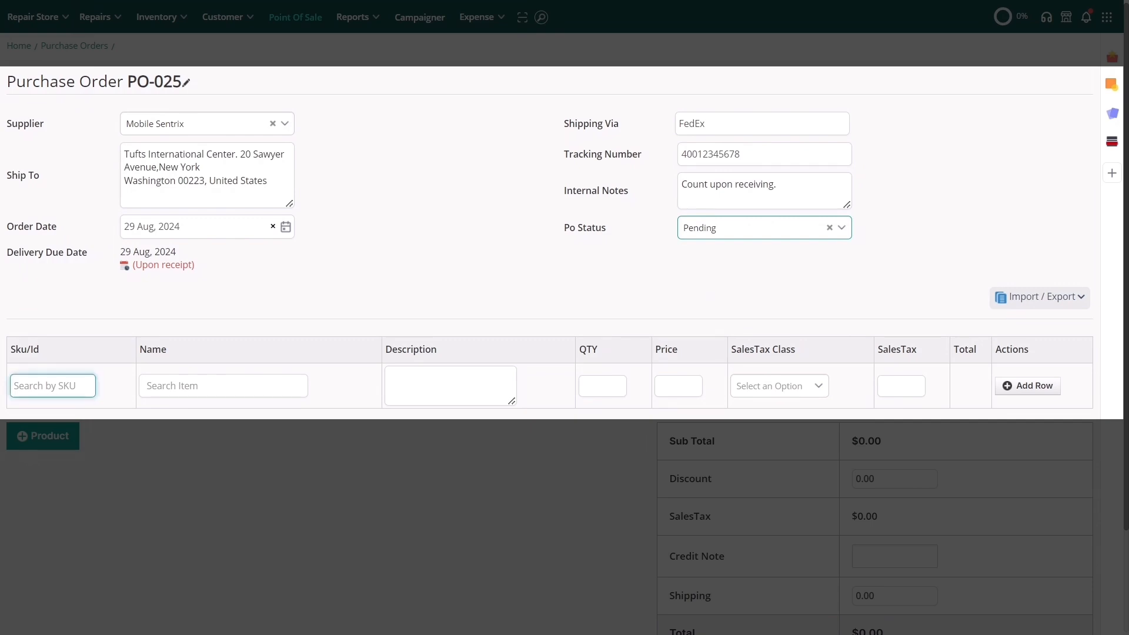
pyautogui.write('107082080592')
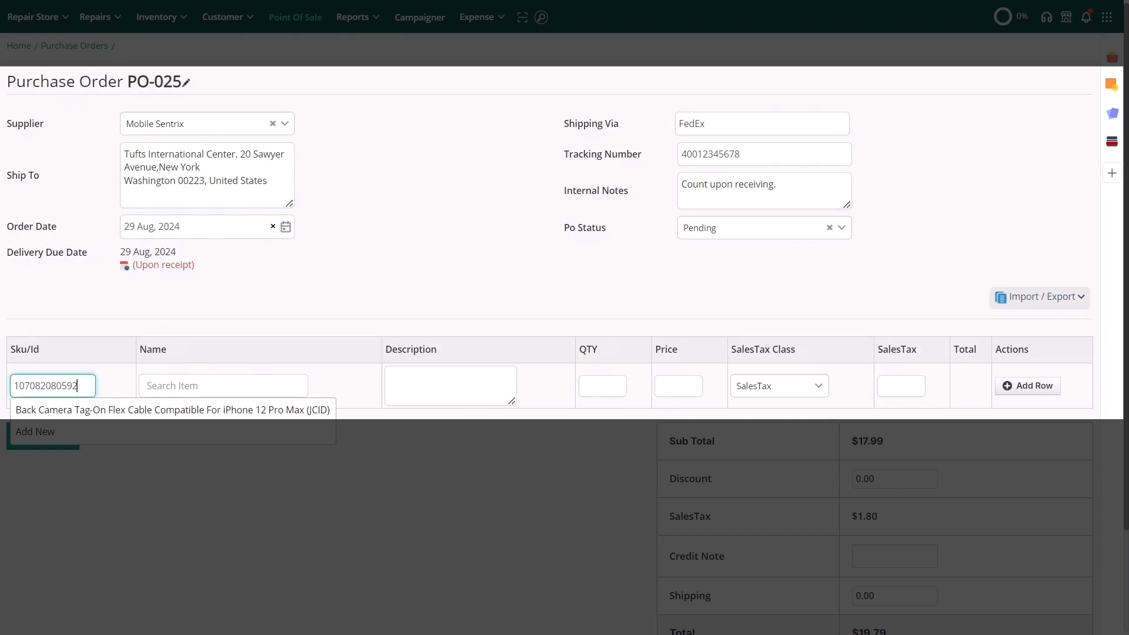
pyautogui.click(102, 414)
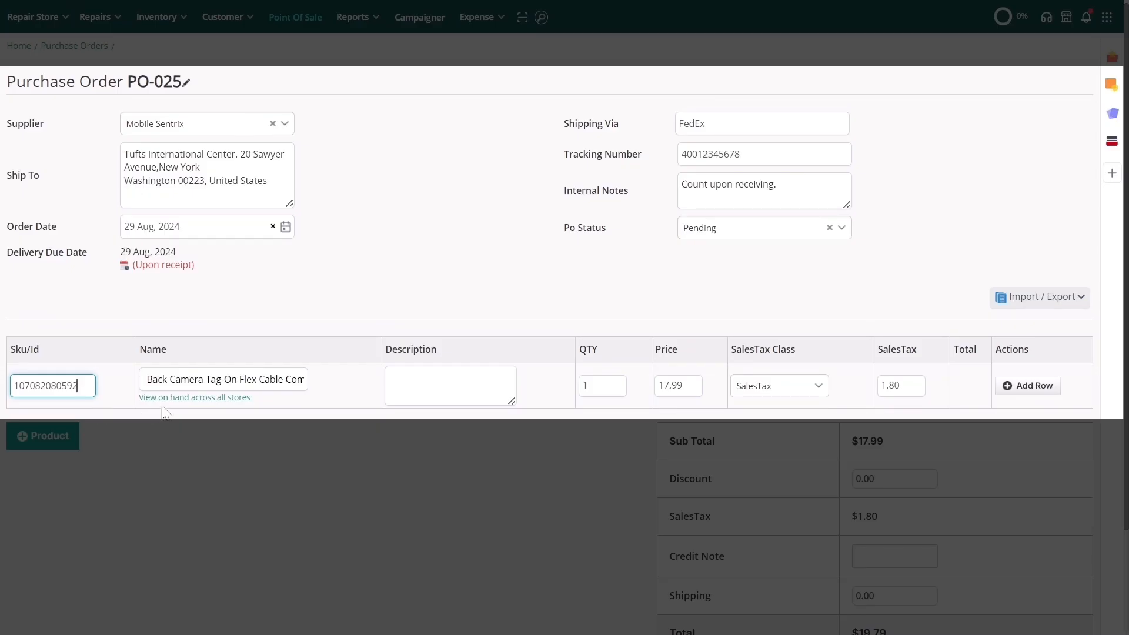
pyautogui.click(173, 399)
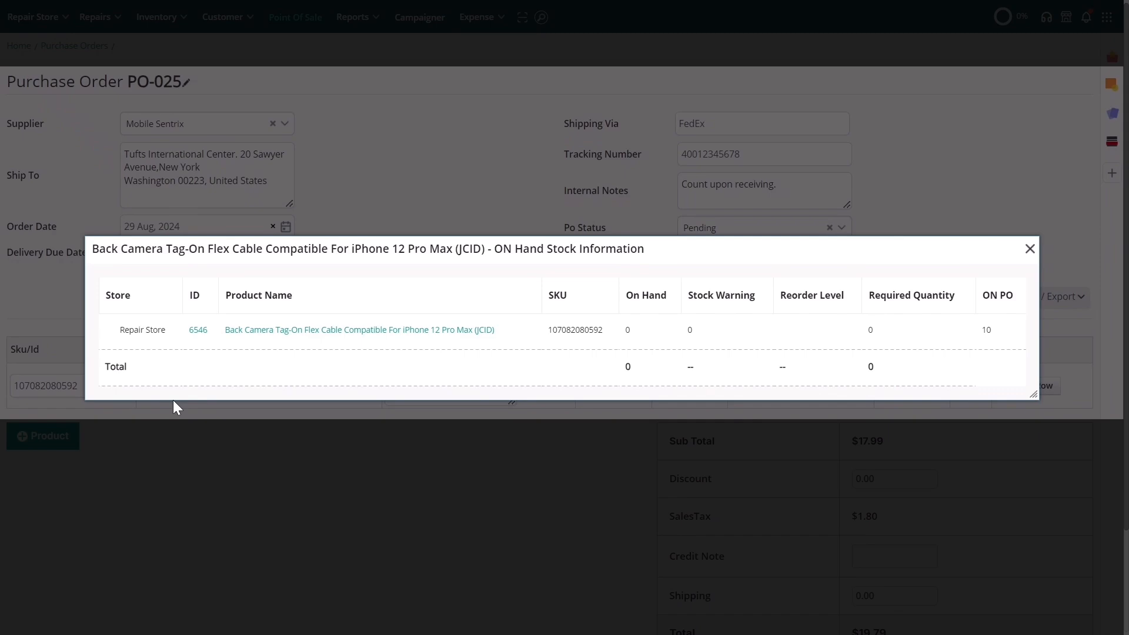
pyautogui.click(1029, 249)
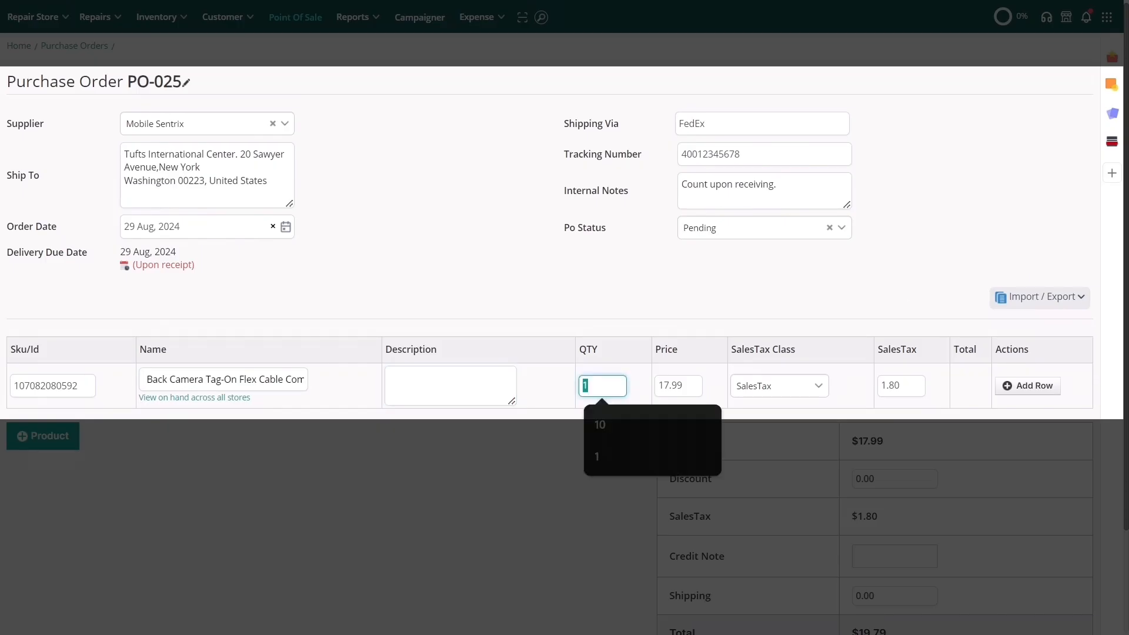
pyautogui.write('10')
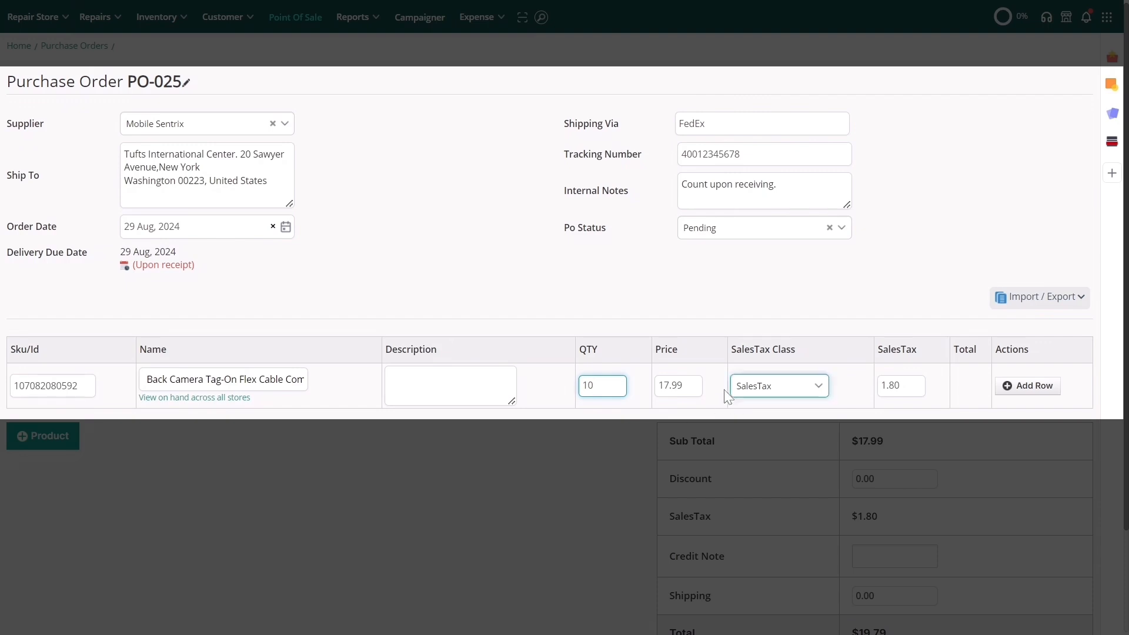
pyautogui.click(746, 391)
pyautogui.click(820, 398)
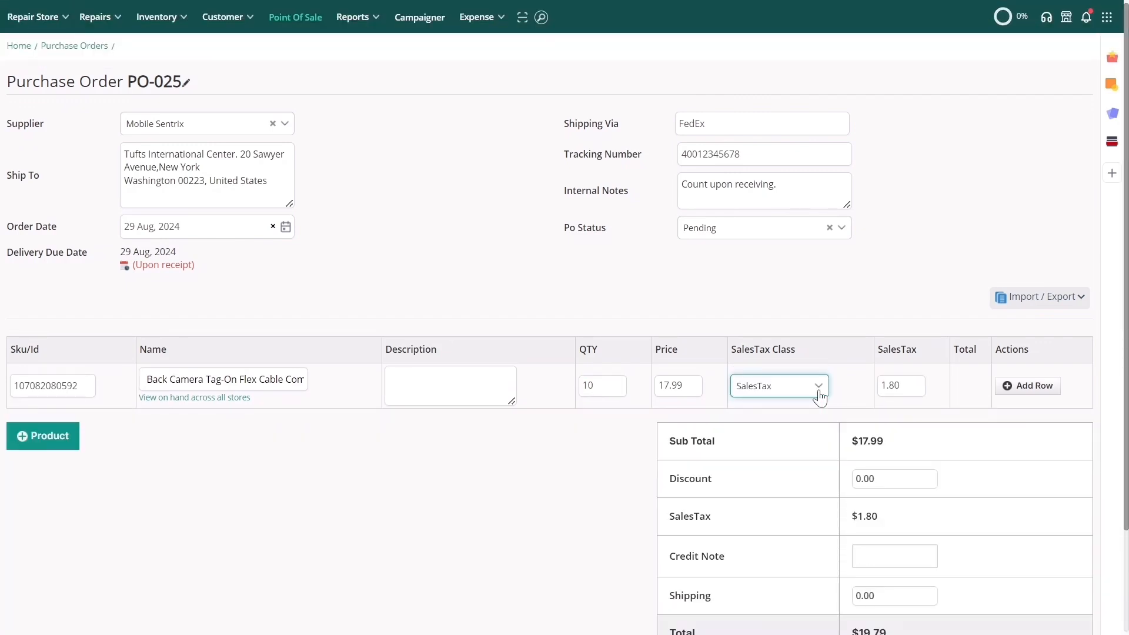
pyautogui.click(902, 386)
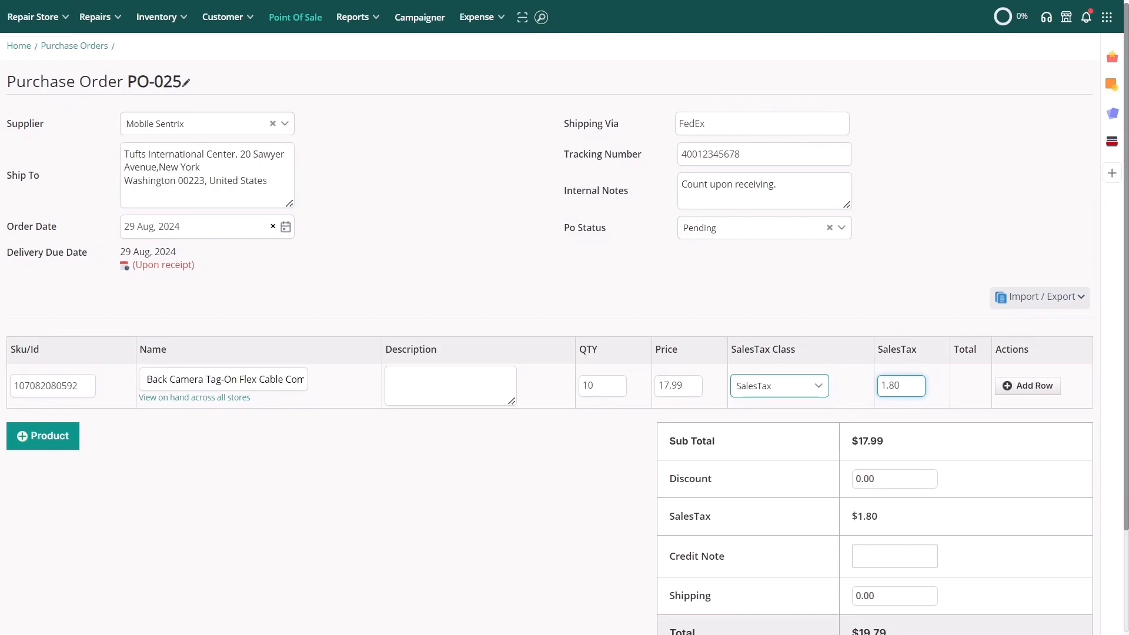
pyautogui.click(1023, 388)
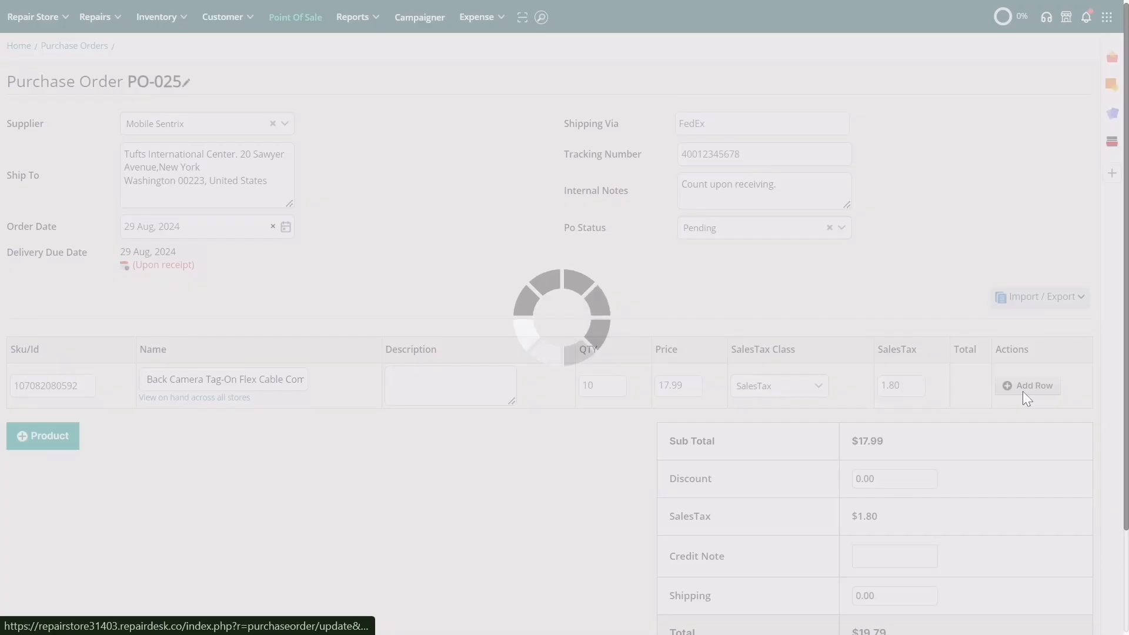
pyautogui.click(88, 431)
pyautogui.write('107082001963')
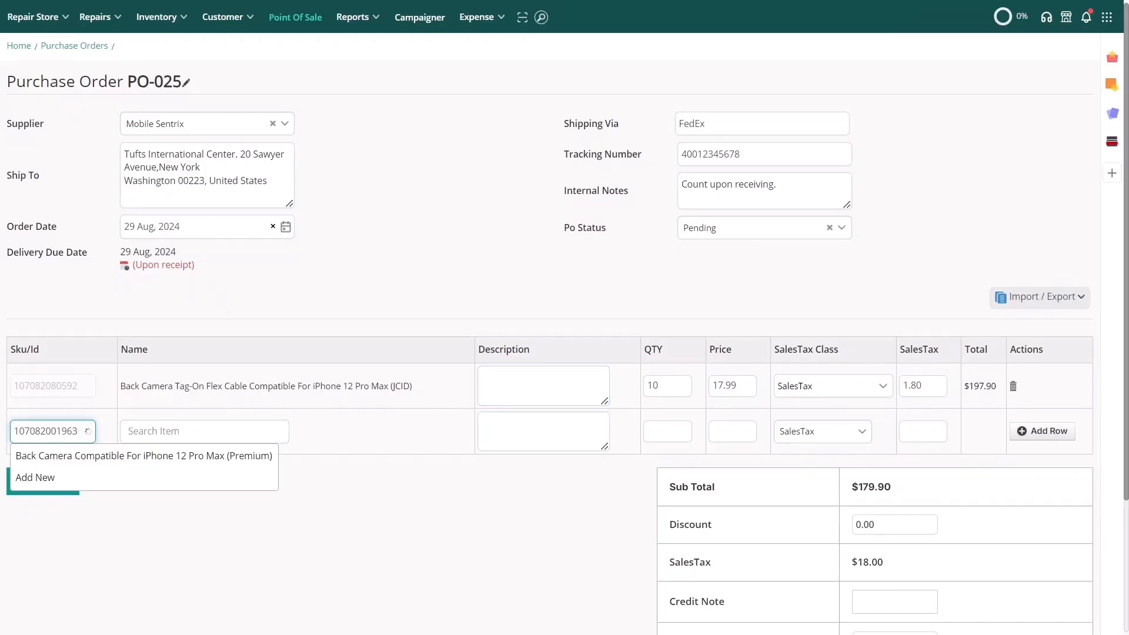
pyautogui.click(86, 456)
pyautogui.click(667, 432)
pyautogui.write('10')
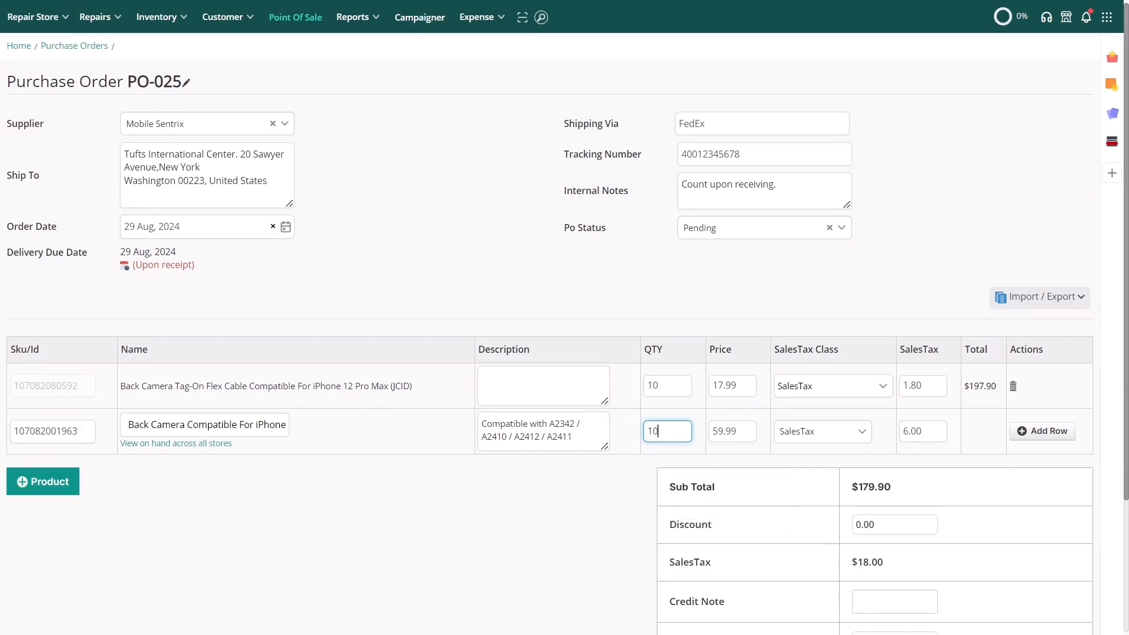
pyautogui.click(1054, 438)
pyautogui.click(52, 477)
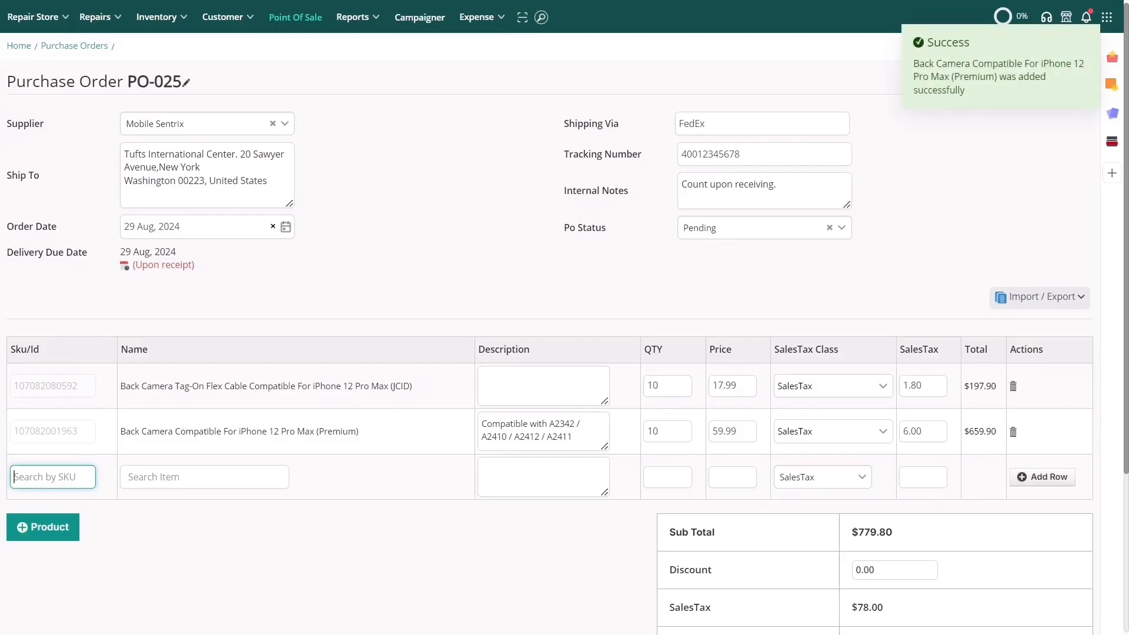
pyautogui.write('107082105979')
pyautogui.click(46, 507)
pyautogui.click(668, 476)
pyautogui.write('10')
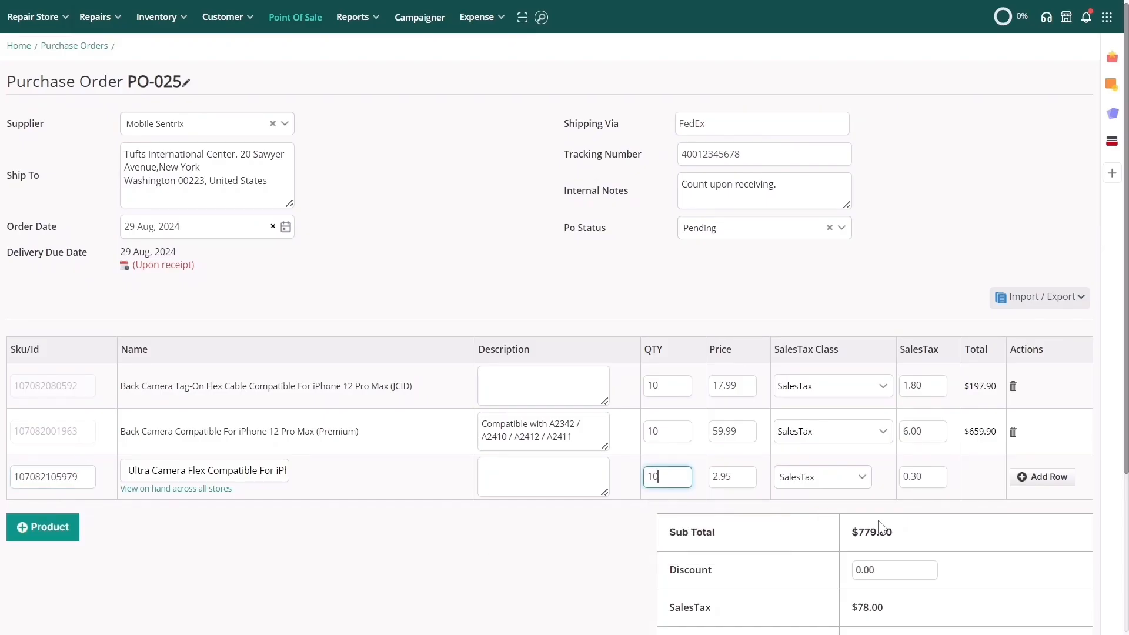
pyautogui.click(1047, 477)
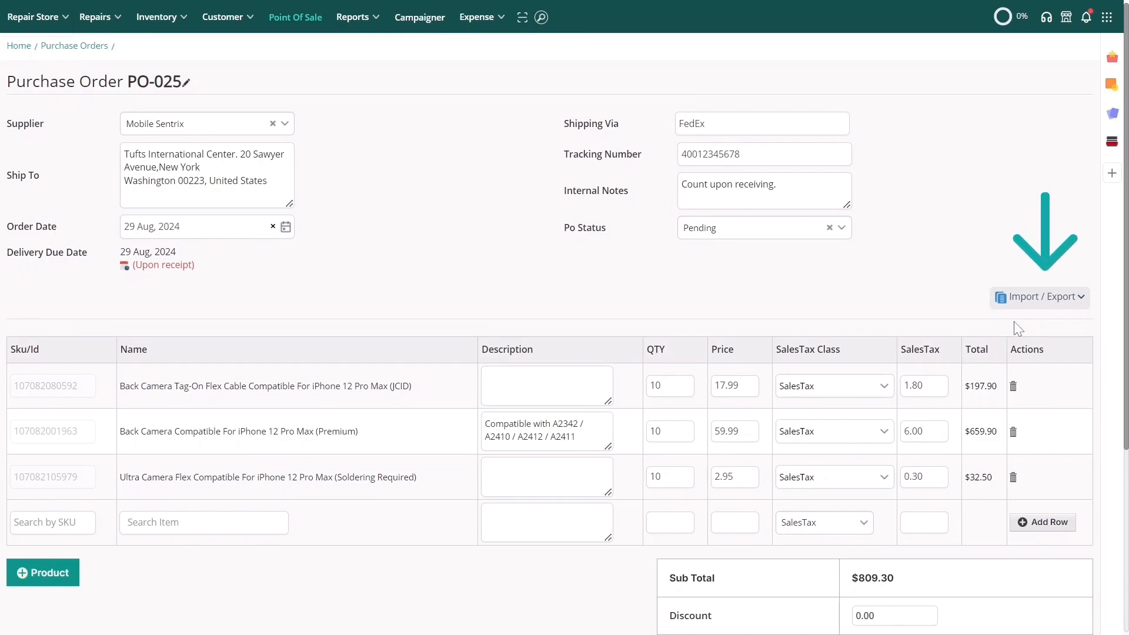
# Step: Check the 0.00 discount, credit note and shipping amounts, then save PO-025 at $890.30
pyautogui.scroll(-5, 1015, 328)
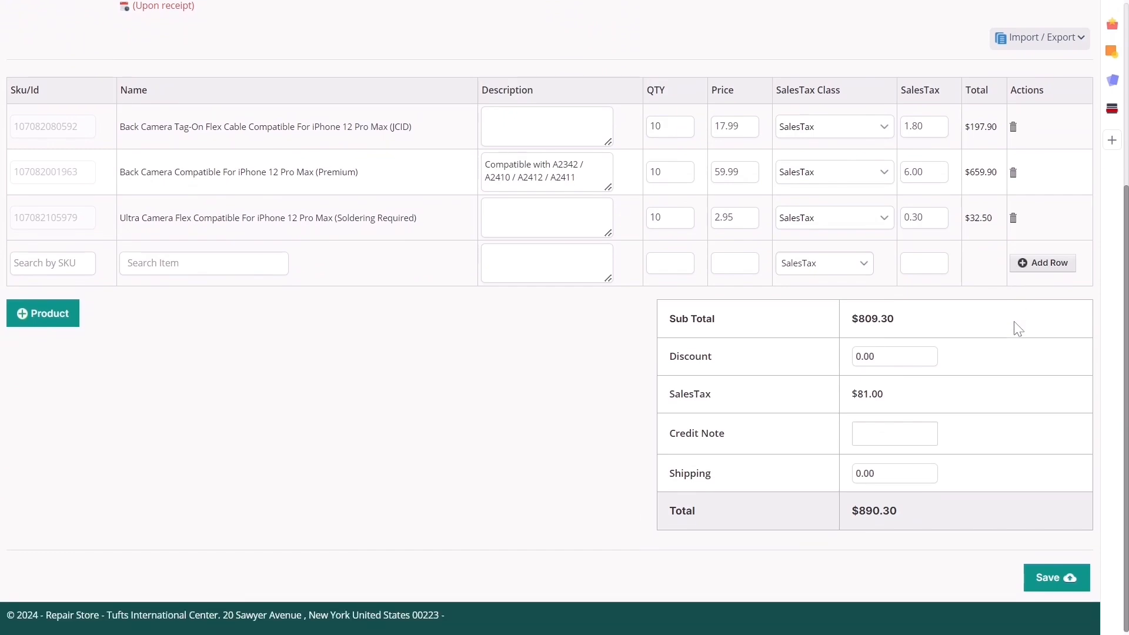
pyautogui.doubleClick(913, 352)
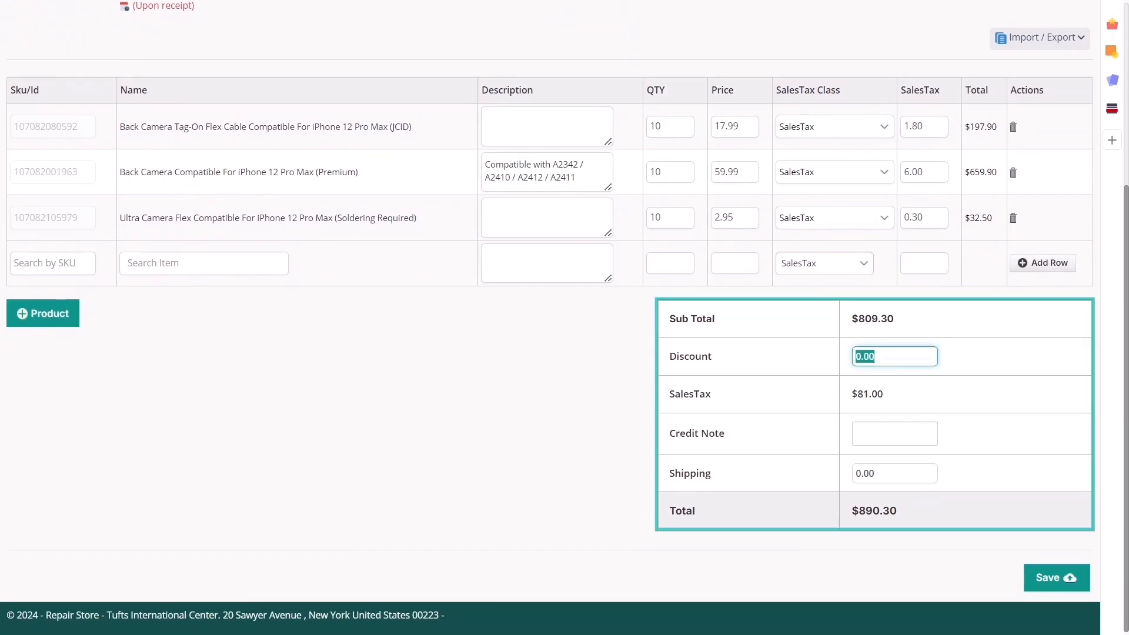
pyautogui.click(895, 434)
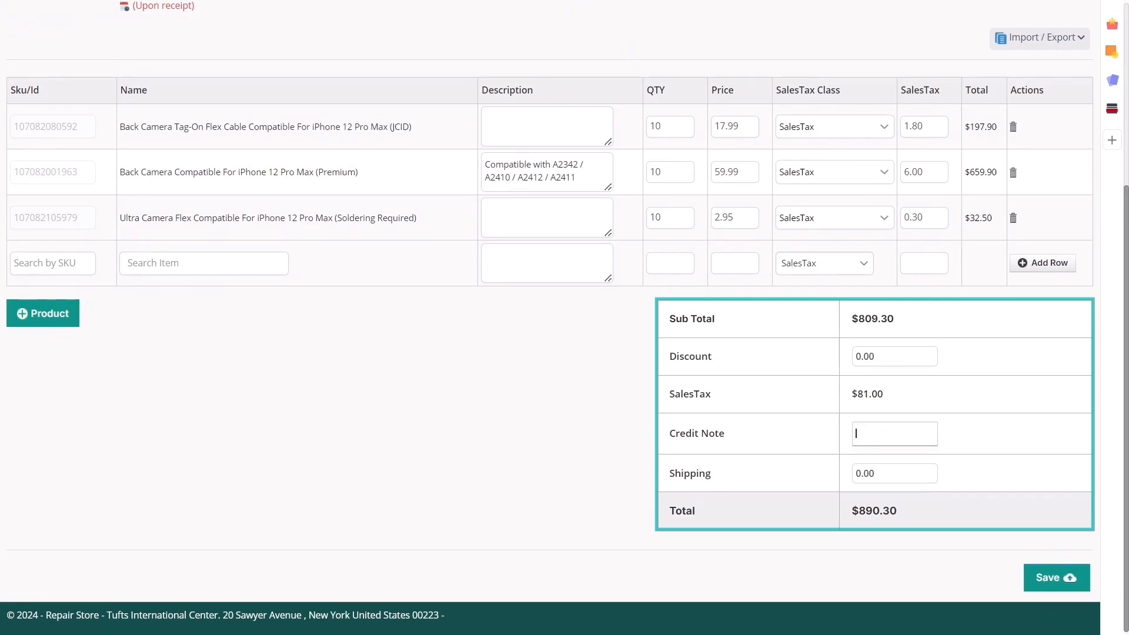
pyautogui.doubleClick(893, 473)
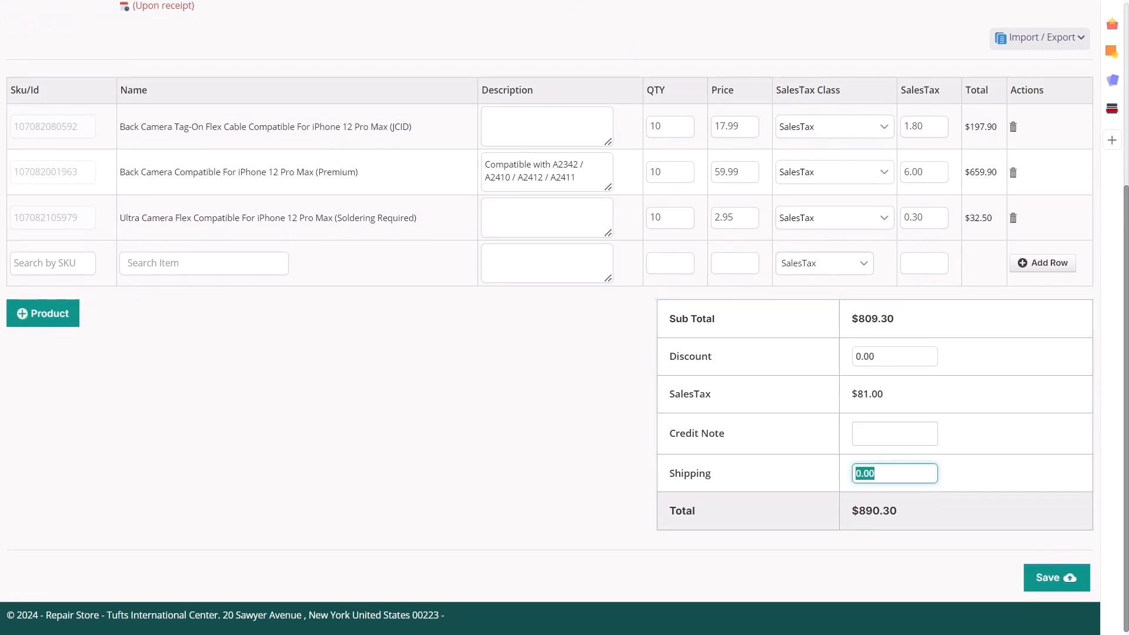
pyautogui.click(1038, 581)
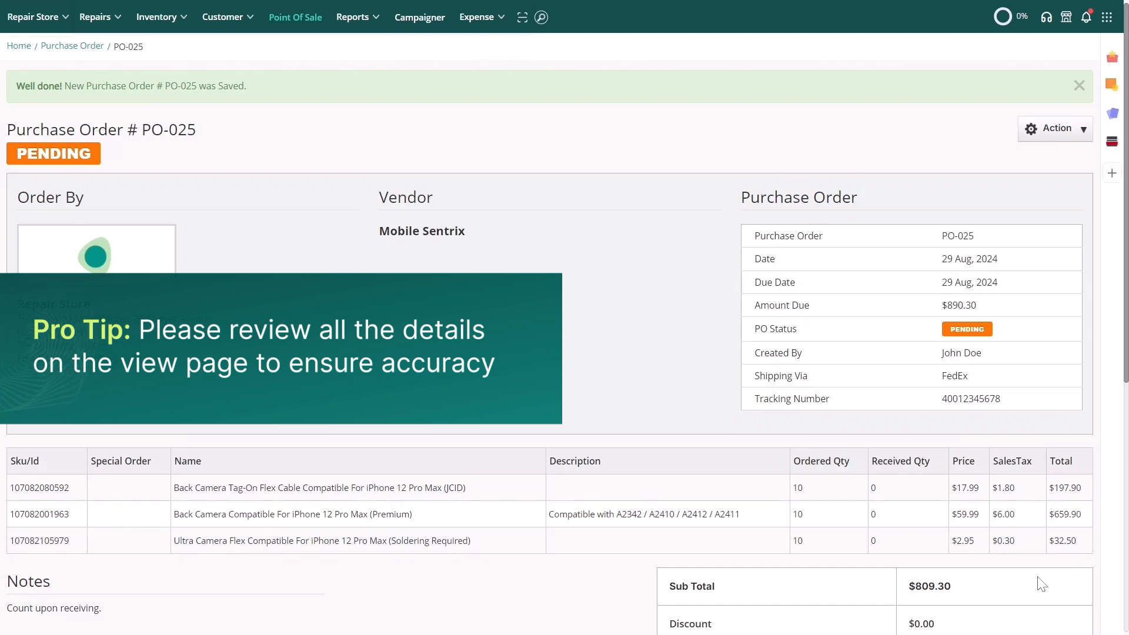
pyautogui.click(1033, 135)
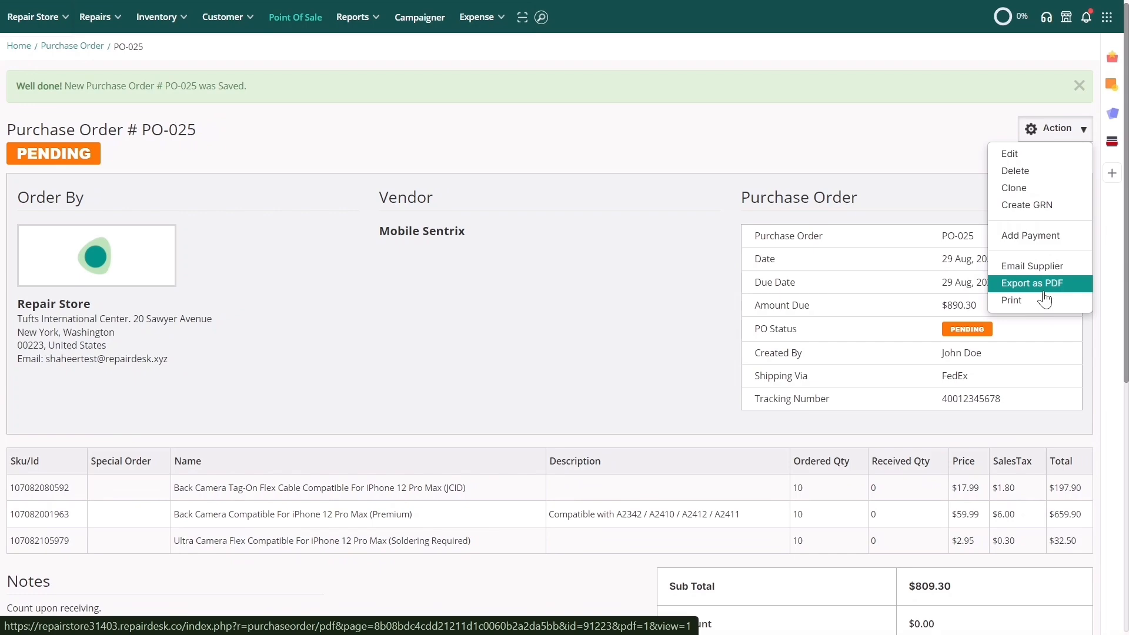
pyautogui.click(1041, 265)
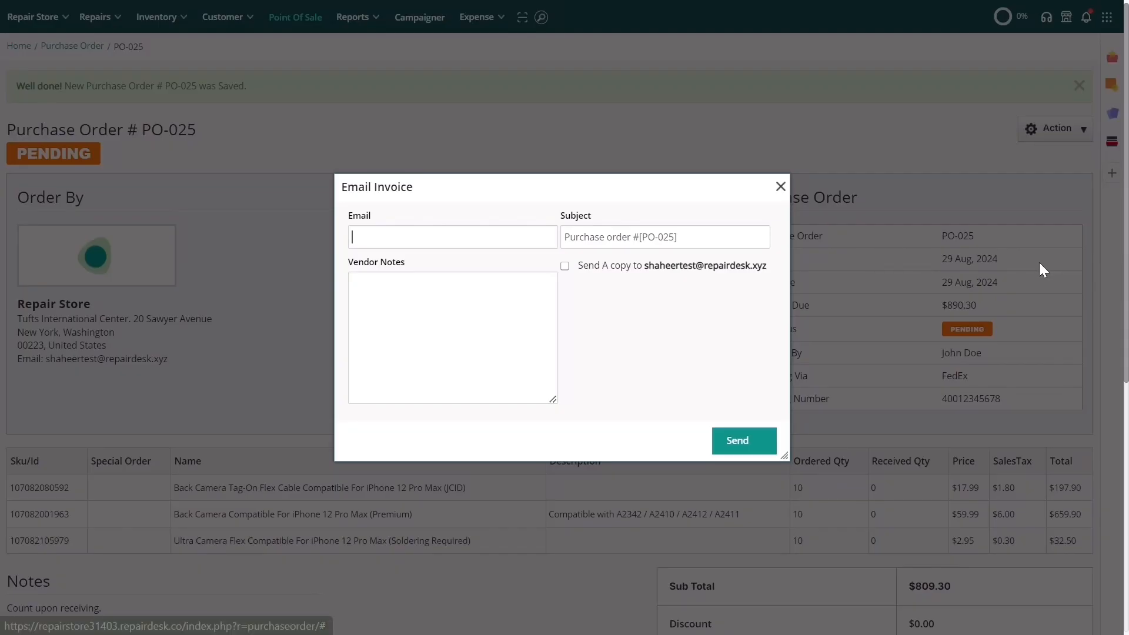
pyautogui.click(780, 186)
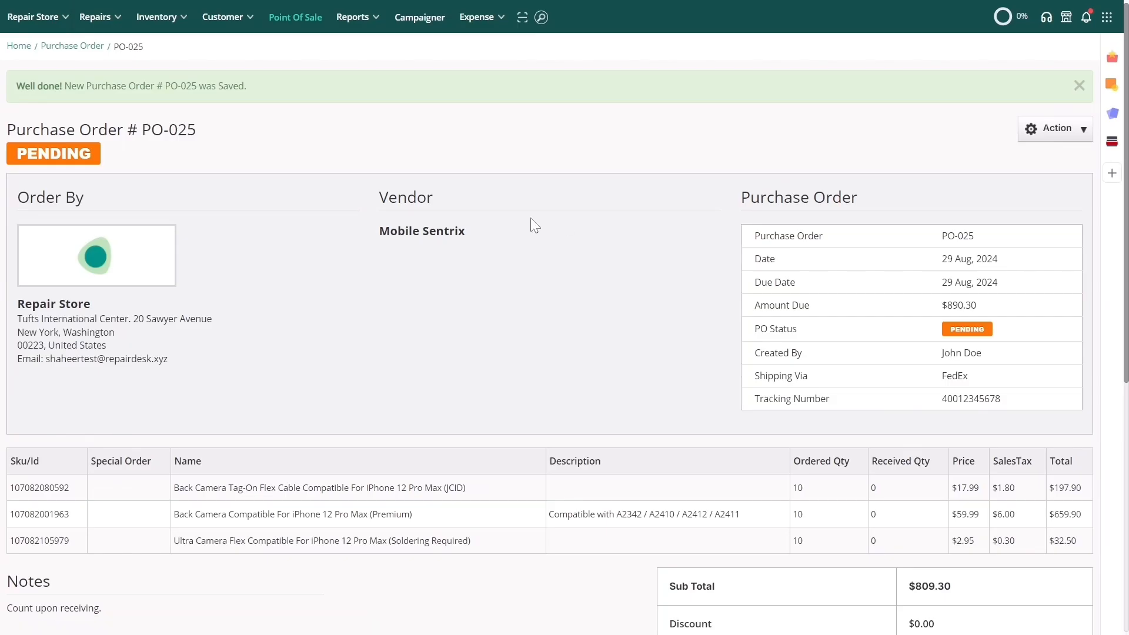
# Step: Back in the Purchase Orders list, switch PO-025's Pending badge to In Progress
pyautogui.click(64, 46)
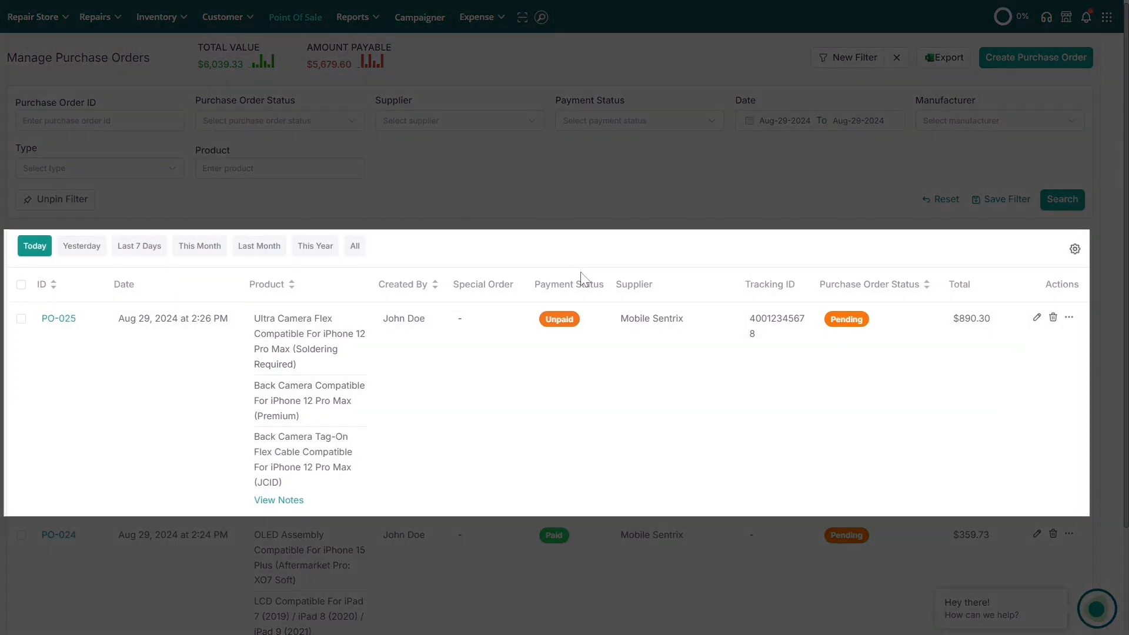
pyautogui.click(847, 320)
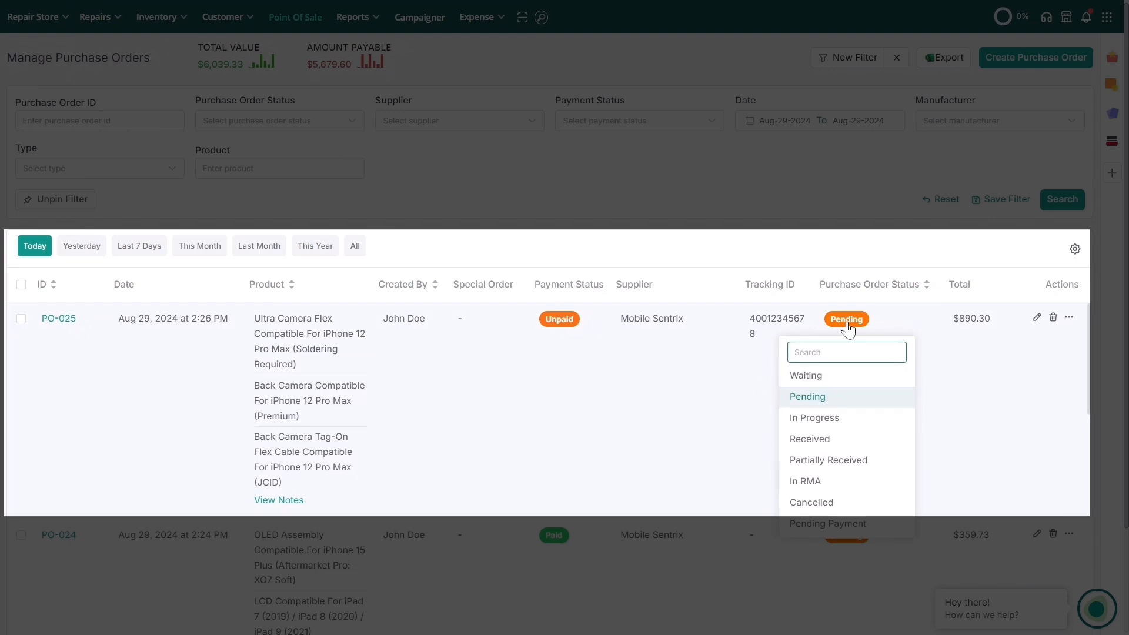
pyautogui.click(863, 419)
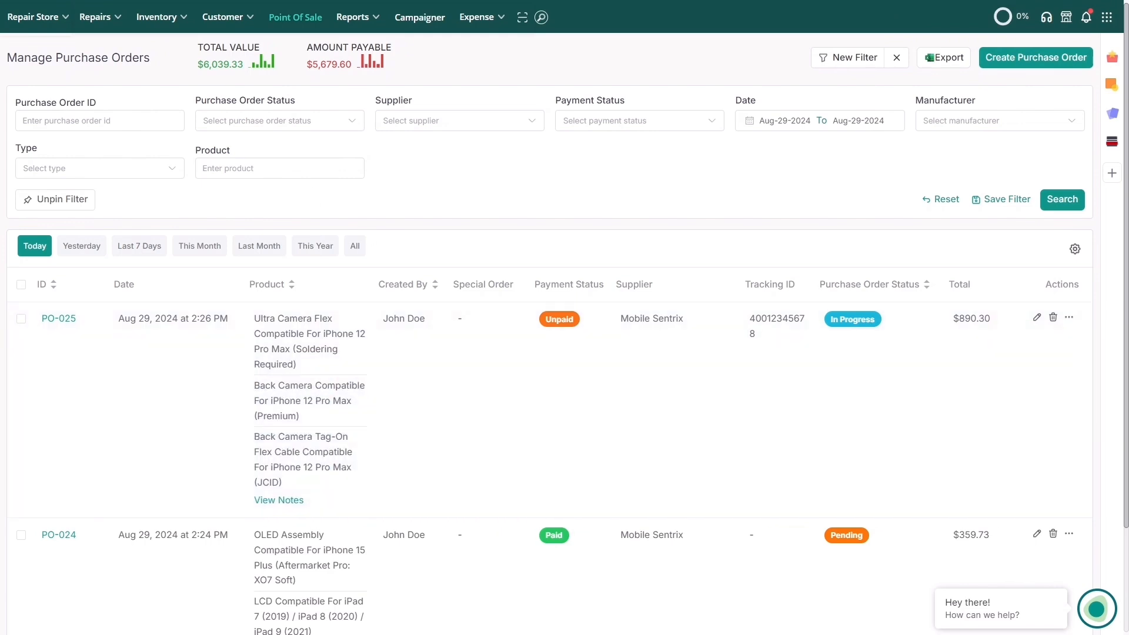
pyautogui.moveTo(187, 26)
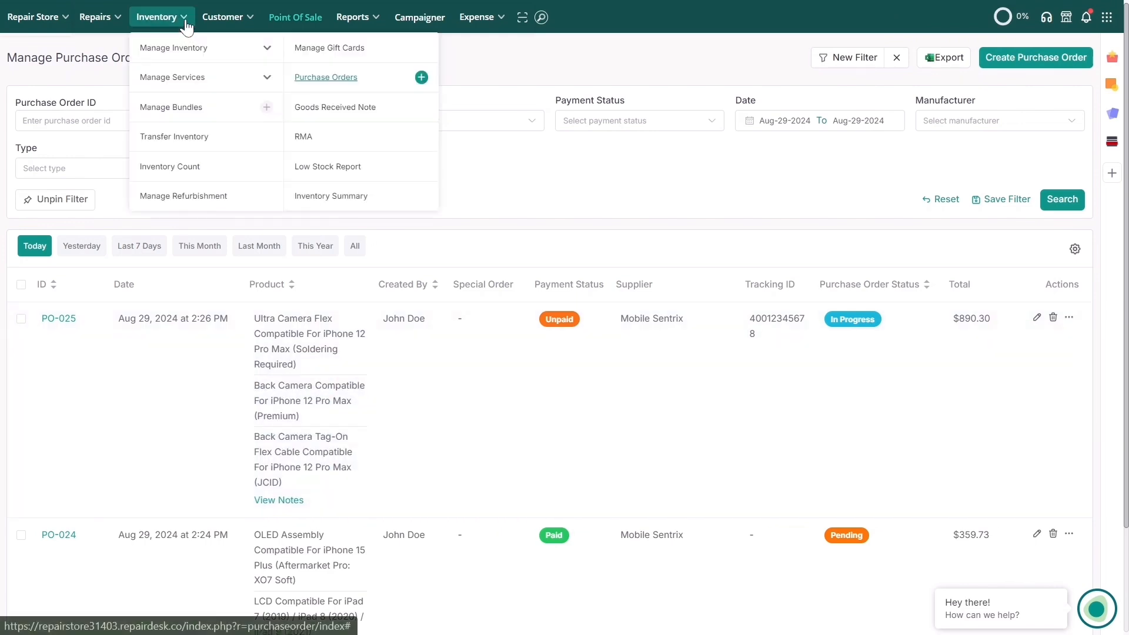
# Step: Open the Low Stock Report and tick the Case item 6527
pyautogui.click(328, 167)
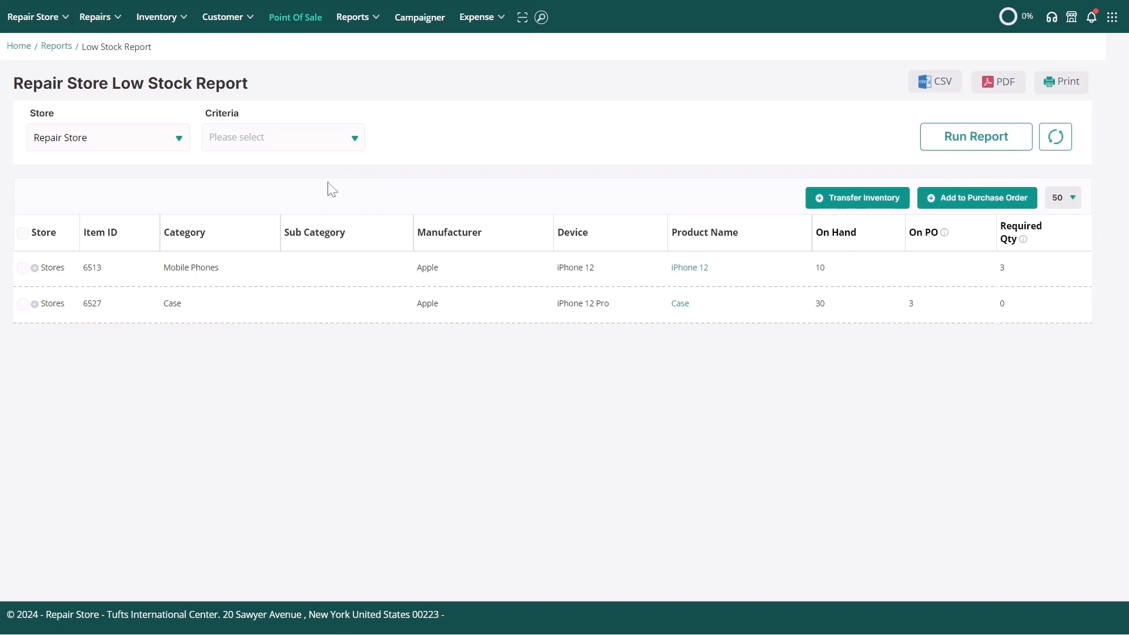
pyautogui.click(23, 304)
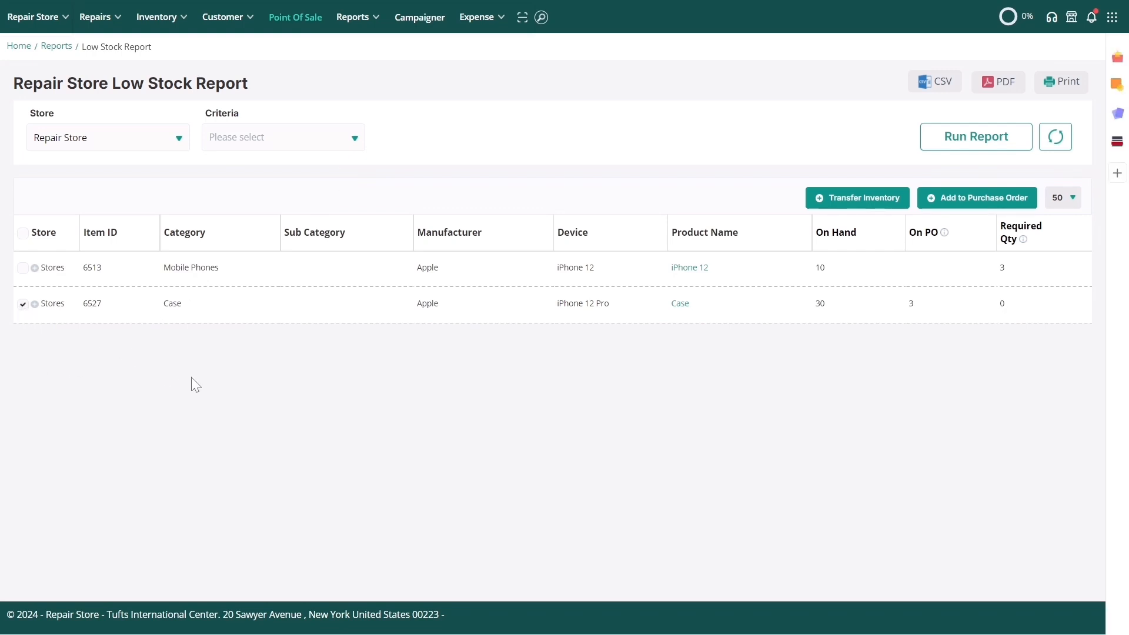
# Step: Order 3 Cases from Mobile Sentrix and save the purchase order as PO-026
pyautogui.click(960, 204)
pyautogui.click(252, 229)
pyautogui.click(246, 302)
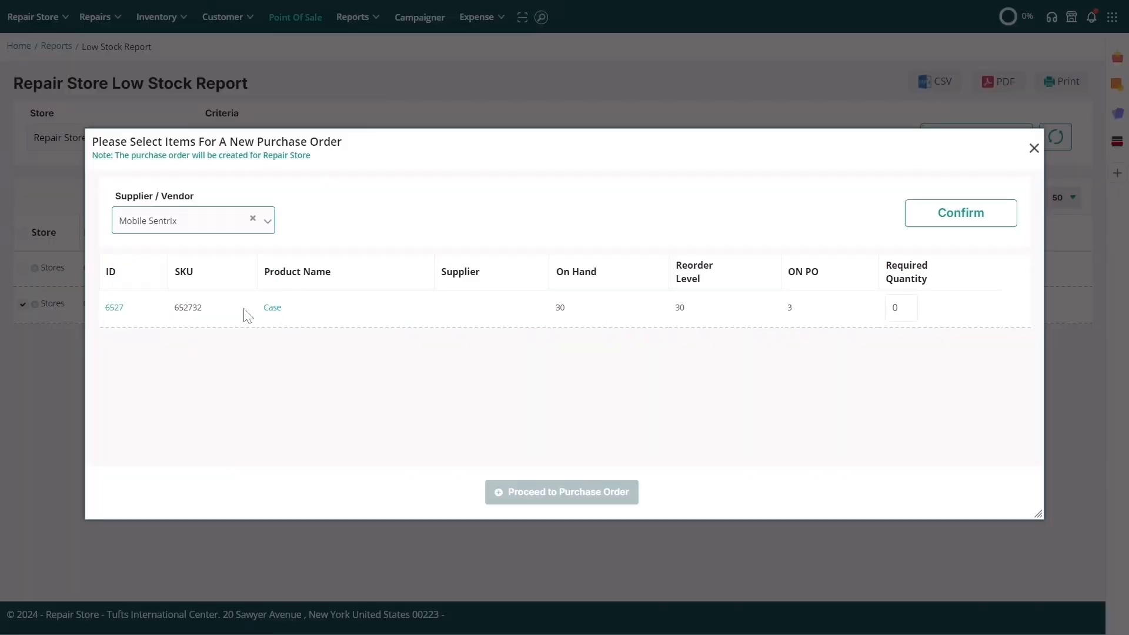
pyautogui.click(962, 220)
pyautogui.click(889, 308)
pyautogui.write('3')
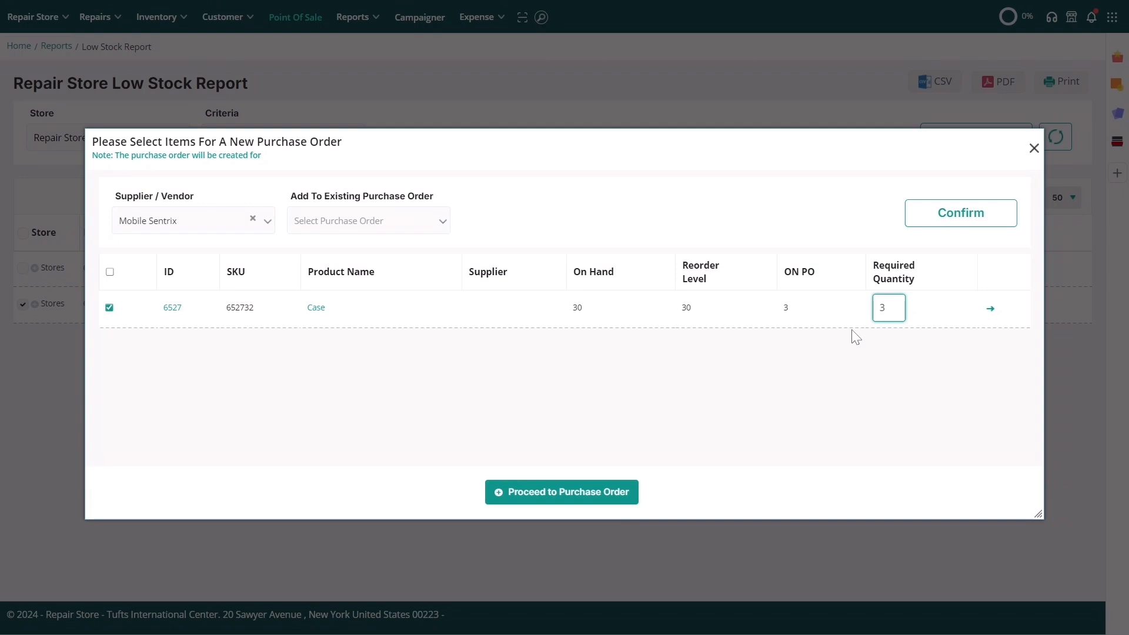
pyautogui.click(794, 373)
pyautogui.click(628, 493)
pyautogui.scroll(-3, 631, 498)
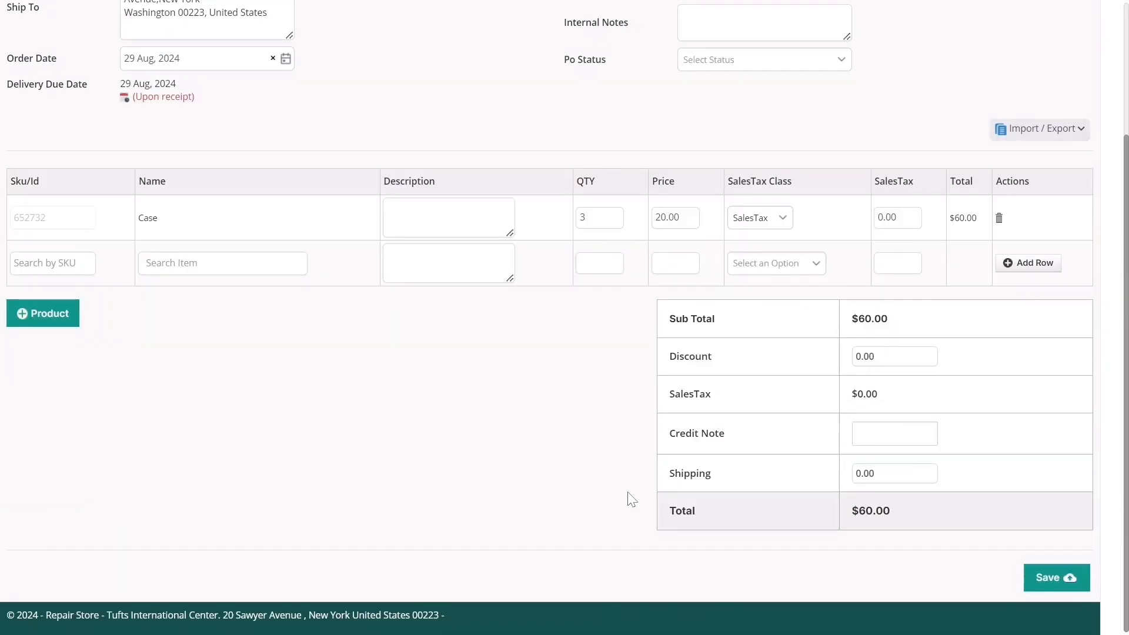
pyautogui.click(1036, 579)
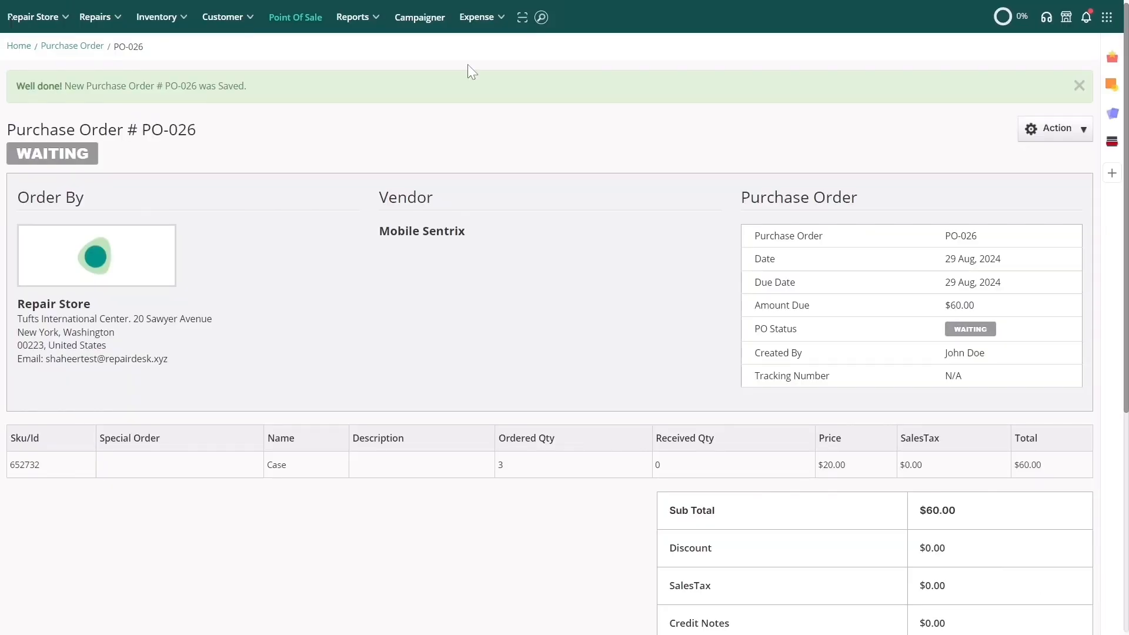
# Step: Switch to Point of Sale and open the OrderSync supplier panel
pyautogui.click(318, 24)
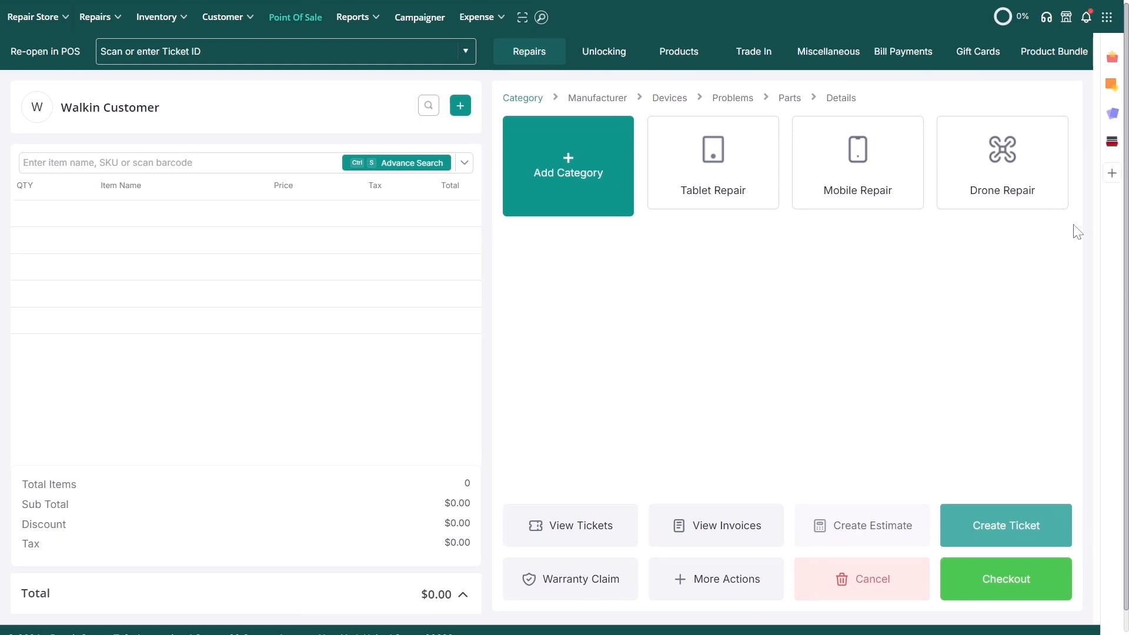
pyautogui.click(1115, 115)
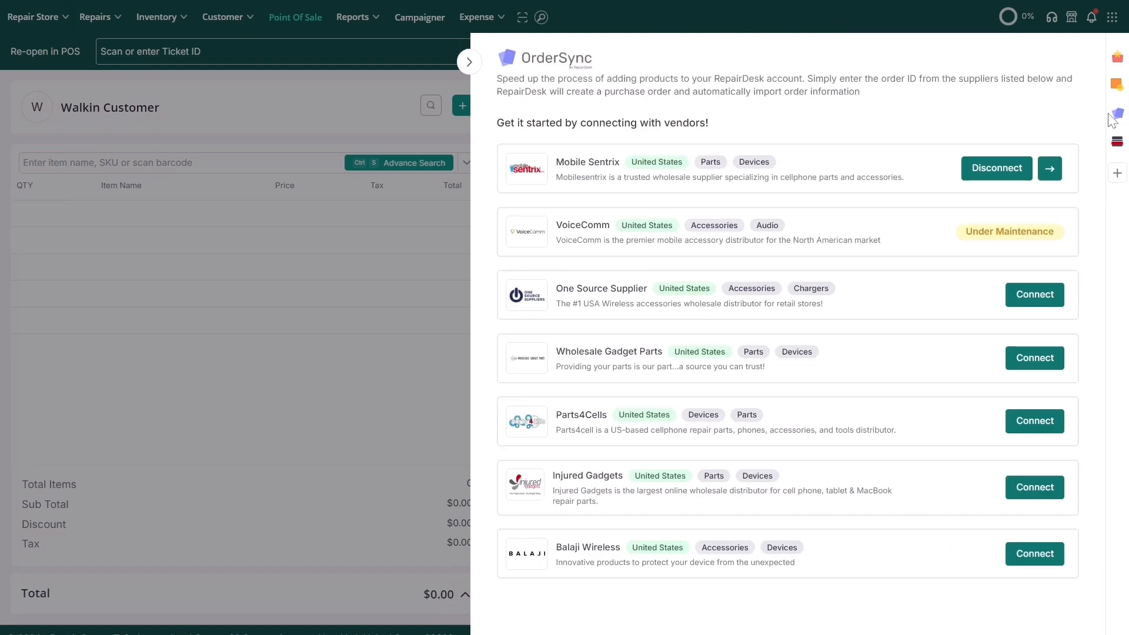
# Step: Import the Mobile Sentrix order by its supplier order ID and create PO-027 from it
pyautogui.click(1049, 170)
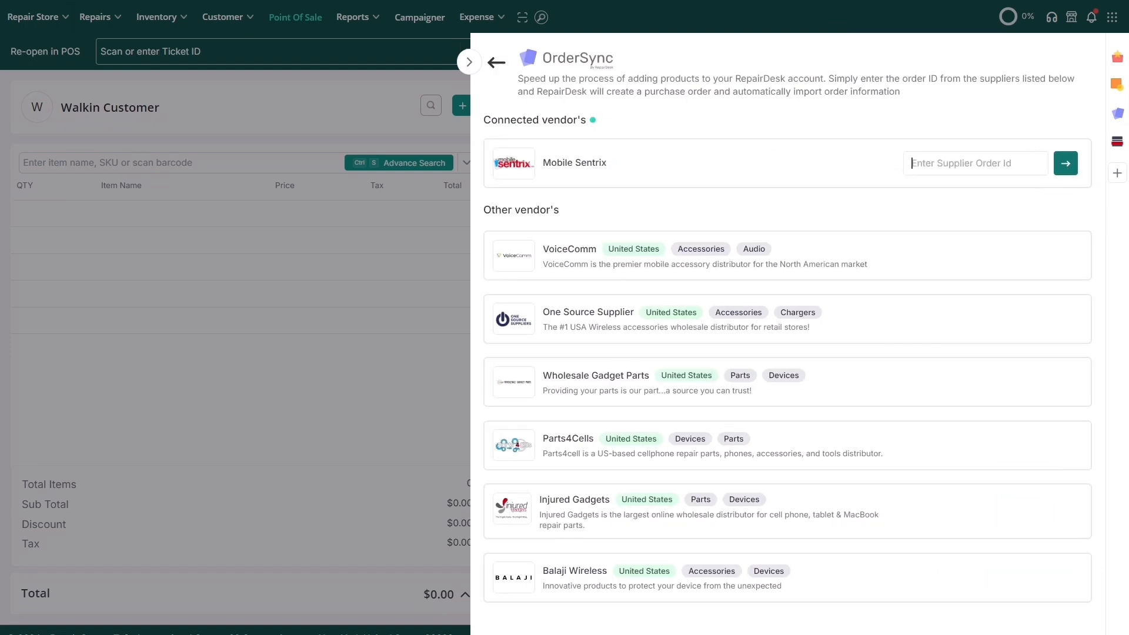
pyautogui.write('106029916')
pyautogui.doubleClick(1067, 170)
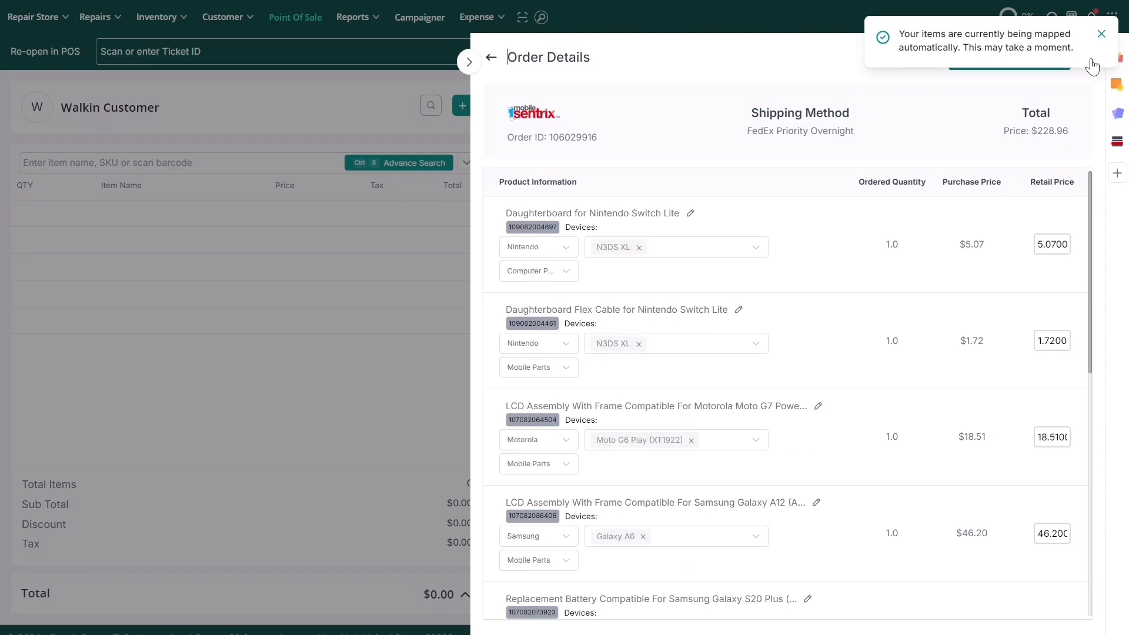
pyautogui.click(1101, 34)
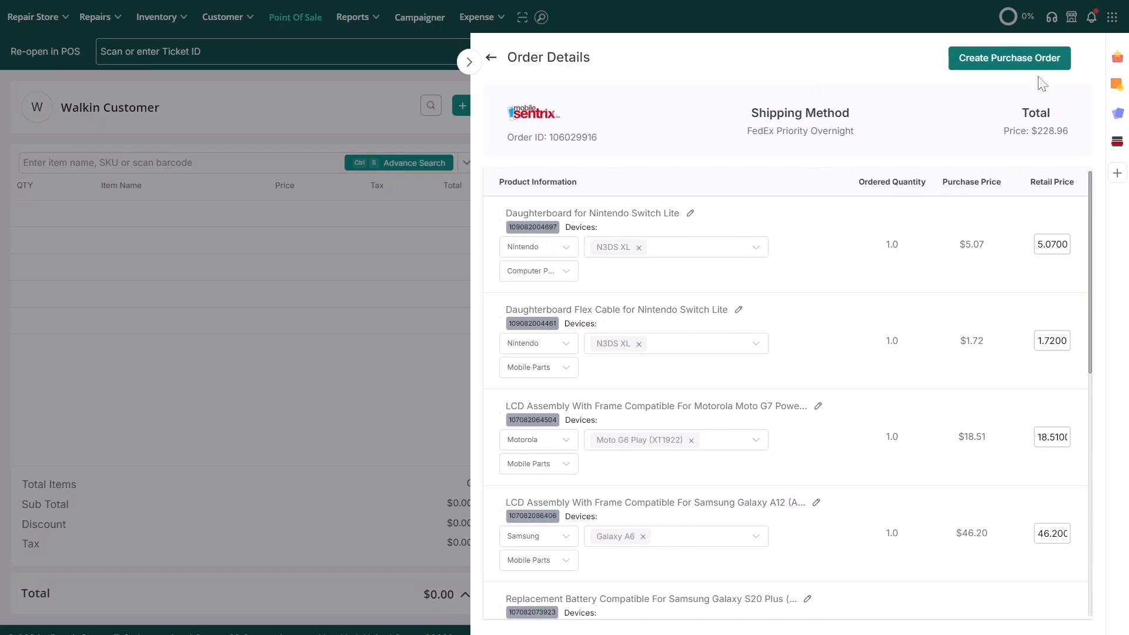
pyautogui.click(1018, 65)
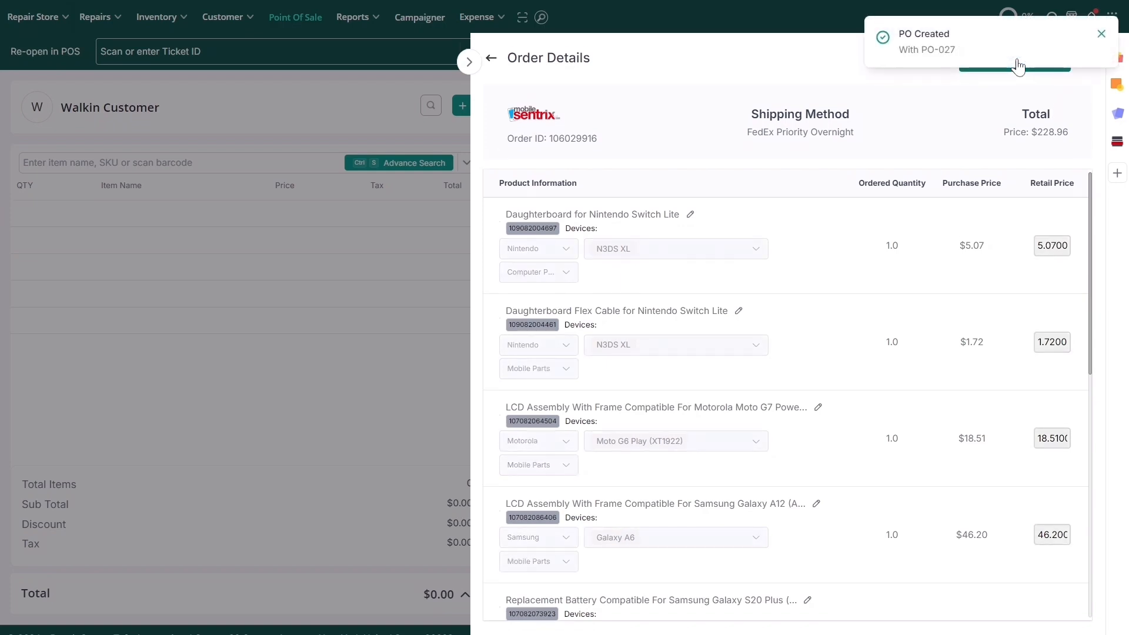